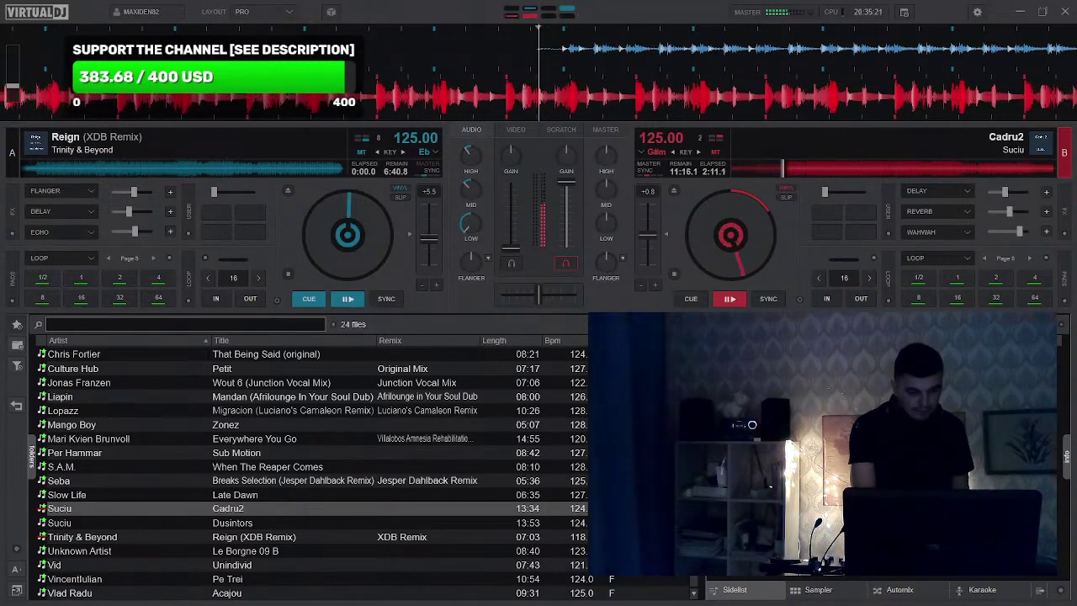
Load Unindivid onto deck A and start it, and load Migracion (Luciano's Camaleon Remix) onto deck B
{"action": "double_click", "coordinate": [225, 566]}
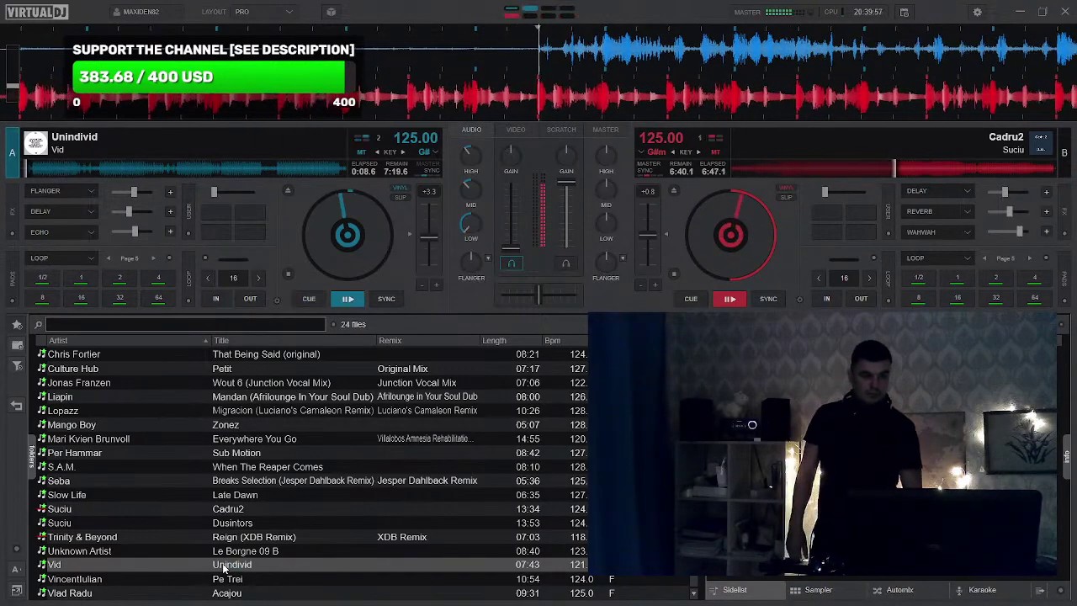
{"action": "key", "text": "space"}
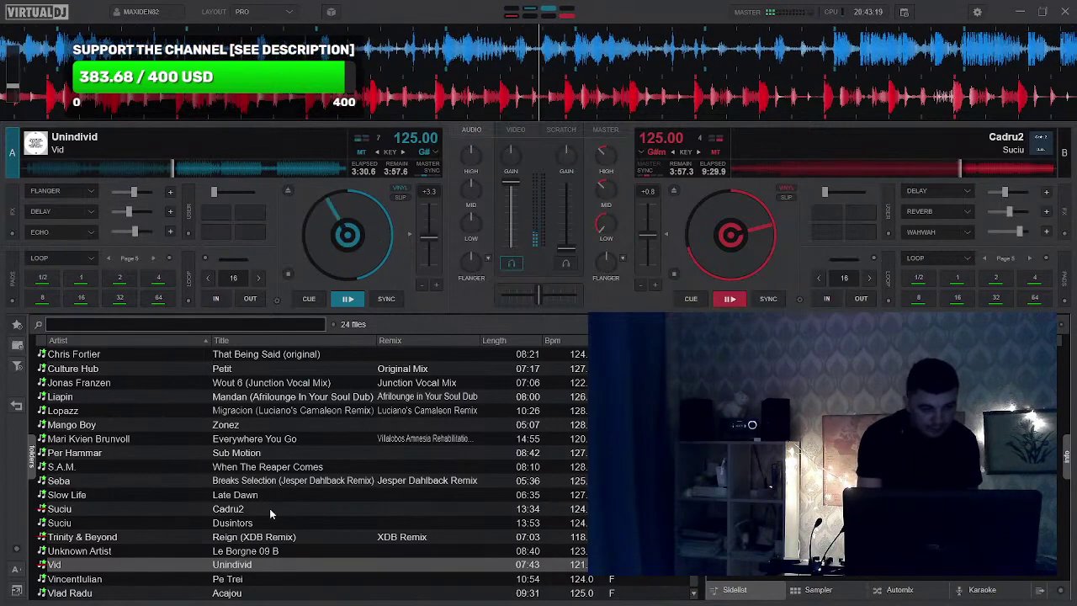
{"action": "double_click", "coordinate": [283, 413]}
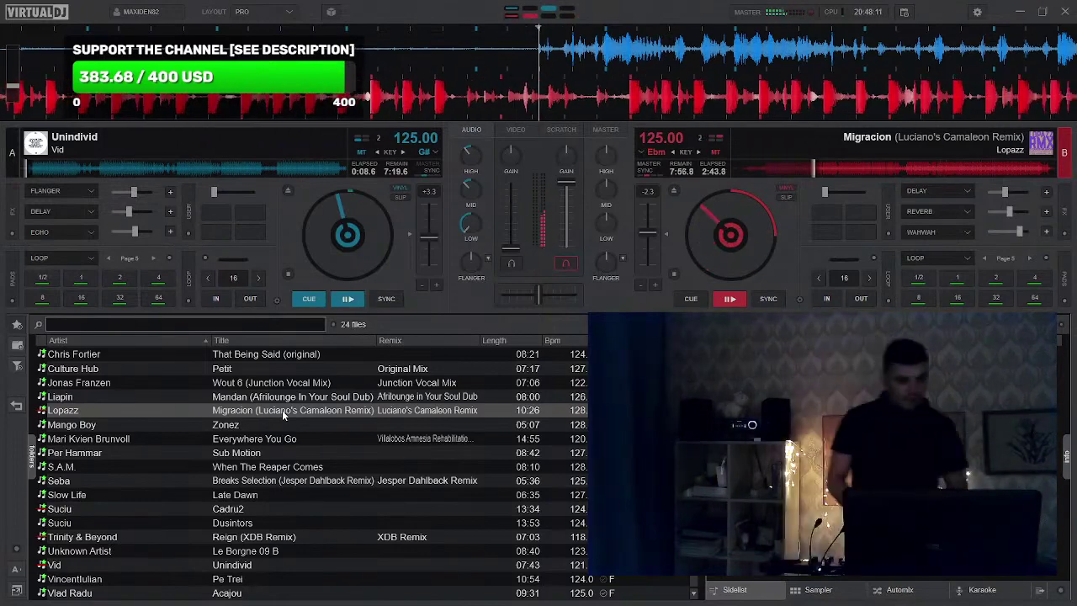
Find Voyetra near the start of the track list and load it onto deck A
{"action": "left_click", "coordinate": [81, 371]}
{"action": "key", "text": "Up"}
{"action": "key", "text": "Up"}
{"action": "key", "text": "Up"}
{"action": "key", "text": "Up"}
{"action": "key", "text": "Up"}
{"action": "key", "text": "Up"}
{"action": "key", "text": "Up"}
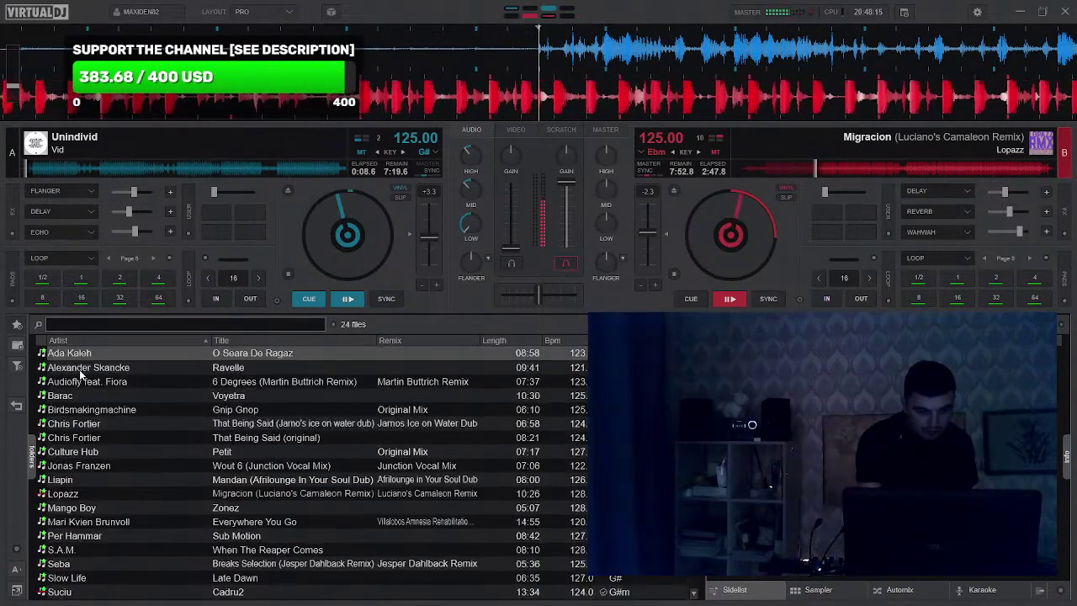
{"action": "double_click", "coordinate": [226, 395]}
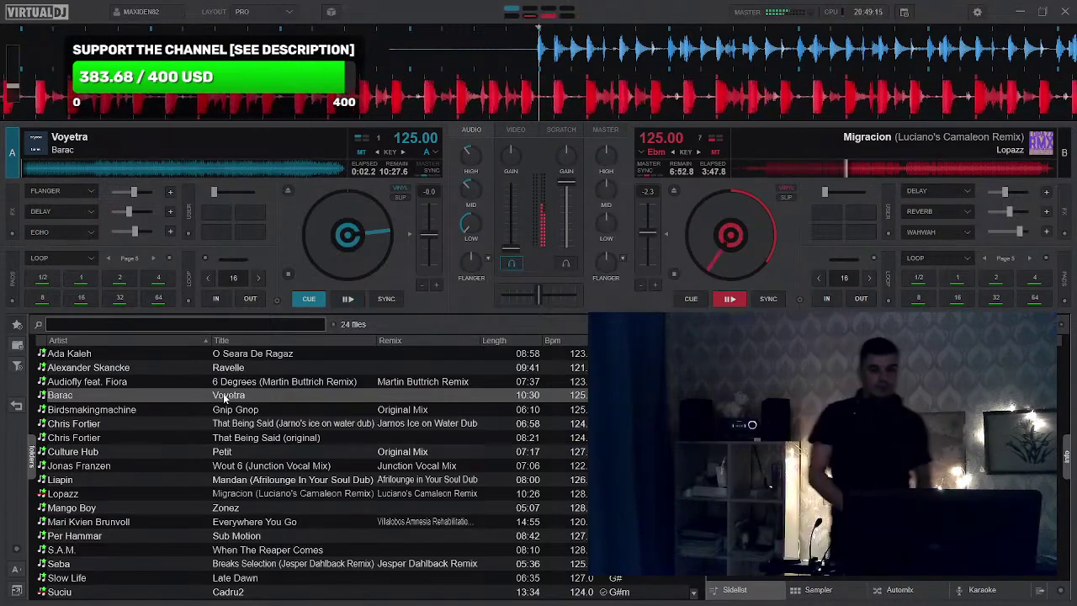
Check the progress of the mix recording and the stream status in OBS, and return to VirtualDJ
{"action": "left_click", "coordinate": [978, 11]}
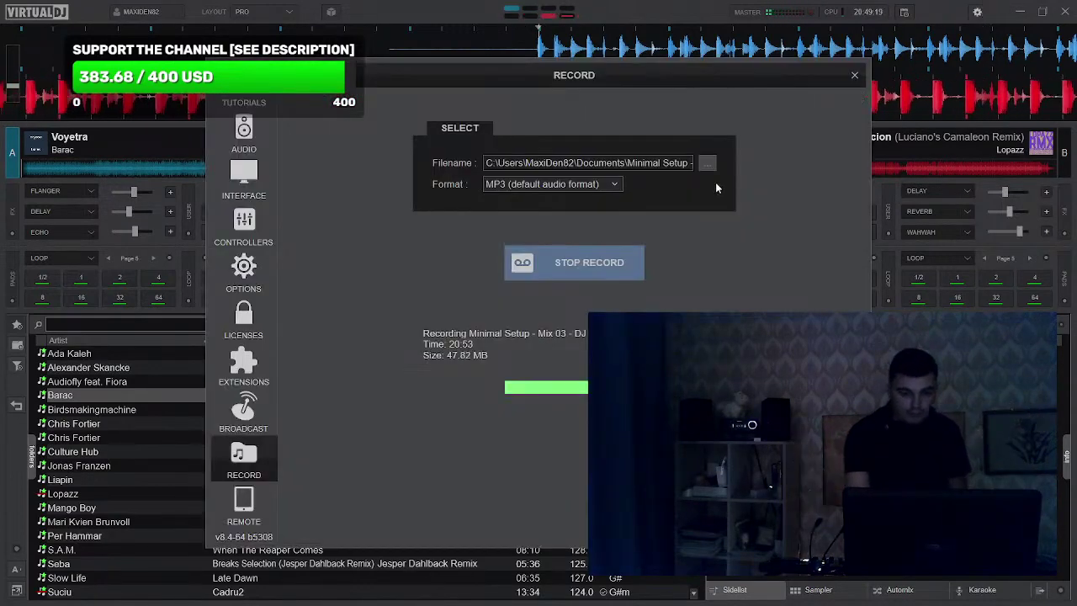
{"action": "left_click", "coordinate": [855, 75]}
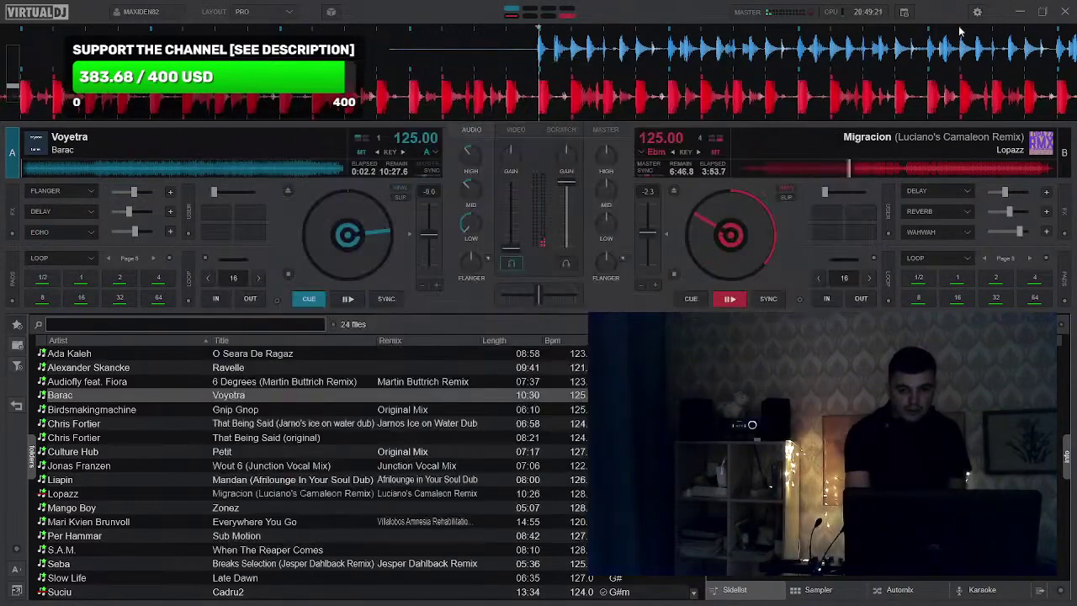
{"action": "left_click", "coordinate": [1018, 13]}
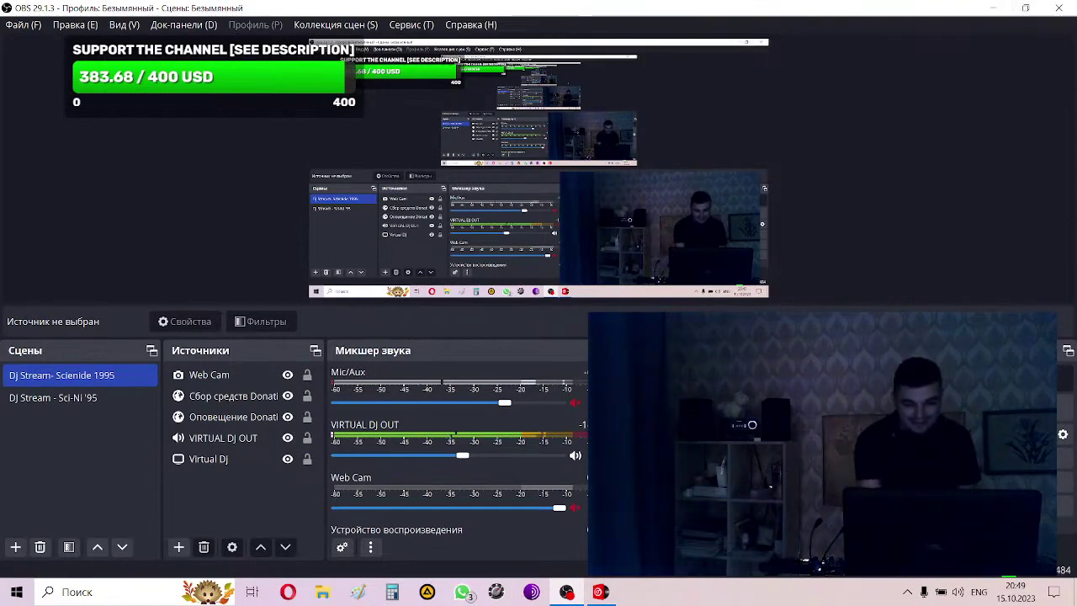
{"action": "key", "text": "alt+Tab"}
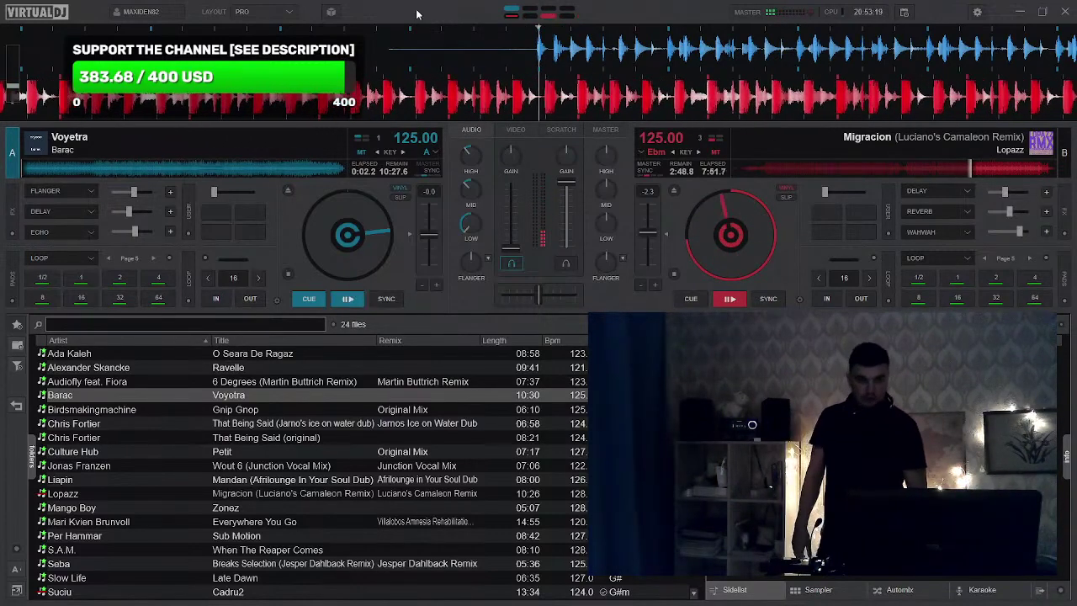
Start Voyetra on deck A, and load and play Everywhere You Go (Villalobos Amnesia Rehabilitation Dub) on deck B
{"action": "key", "text": "space"}
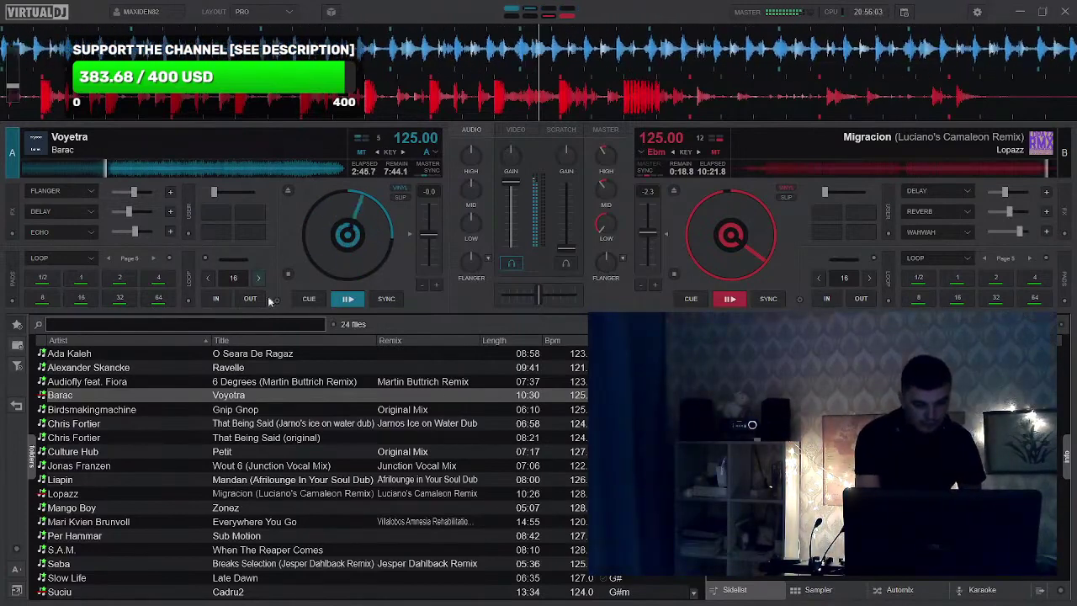
{"action": "double_click", "coordinate": [273, 522]}
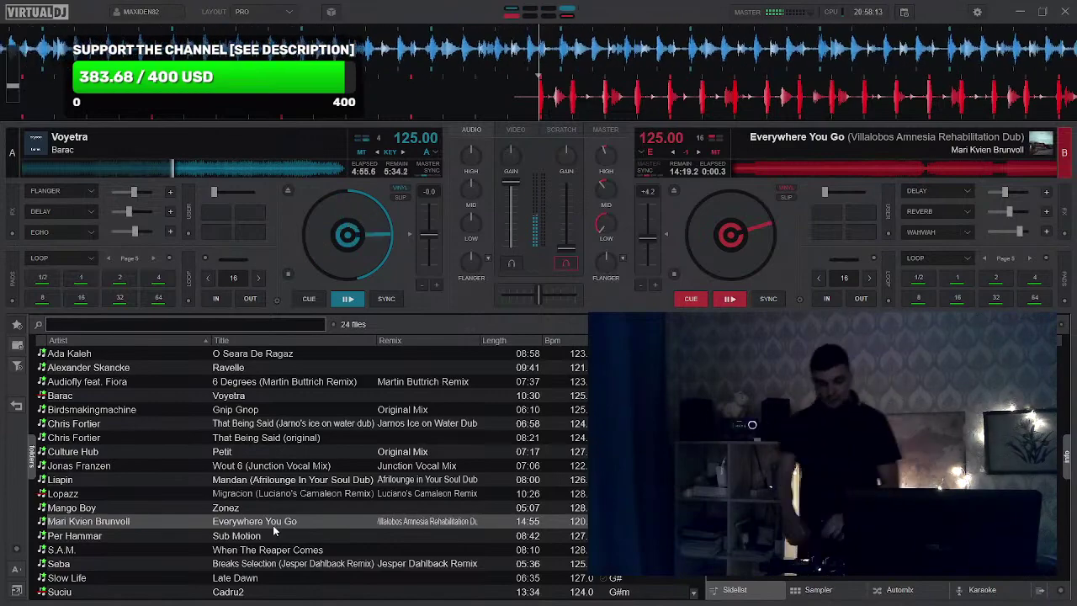
{"action": "key", "text": "space"}
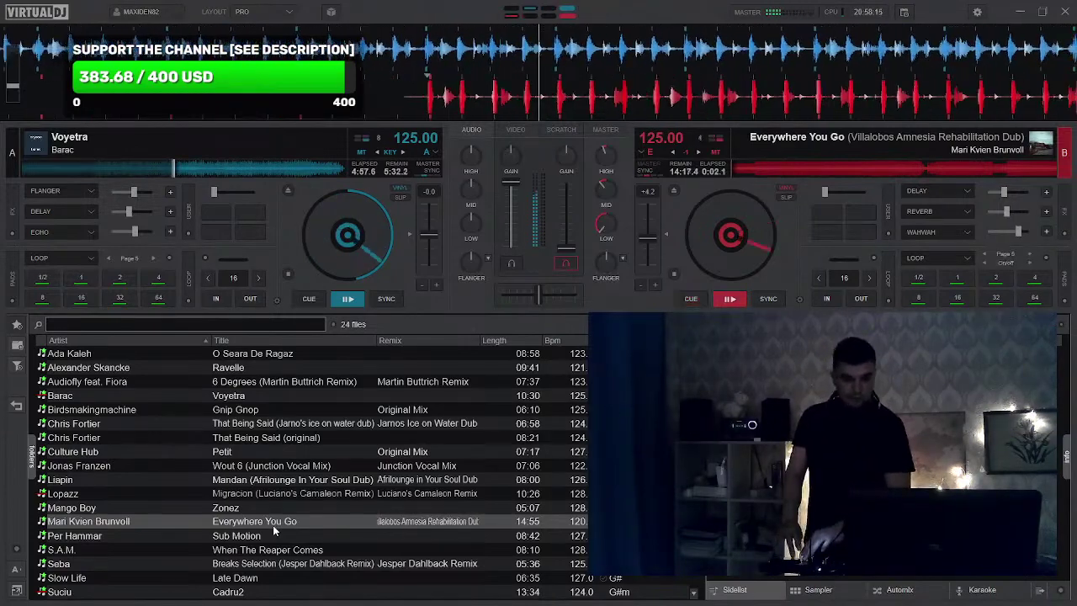
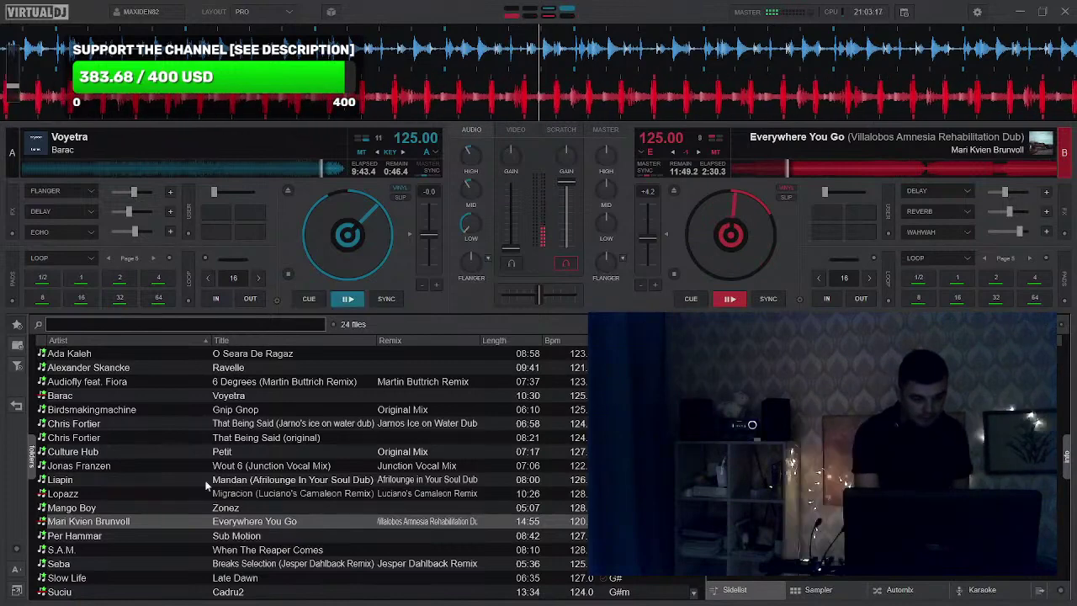
Load Mandan (Afrilounge In Your Soul Dub) onto deck A, reset it to its beginning and start playback
{"action": "double_click", "coordinate": [229, 480]}
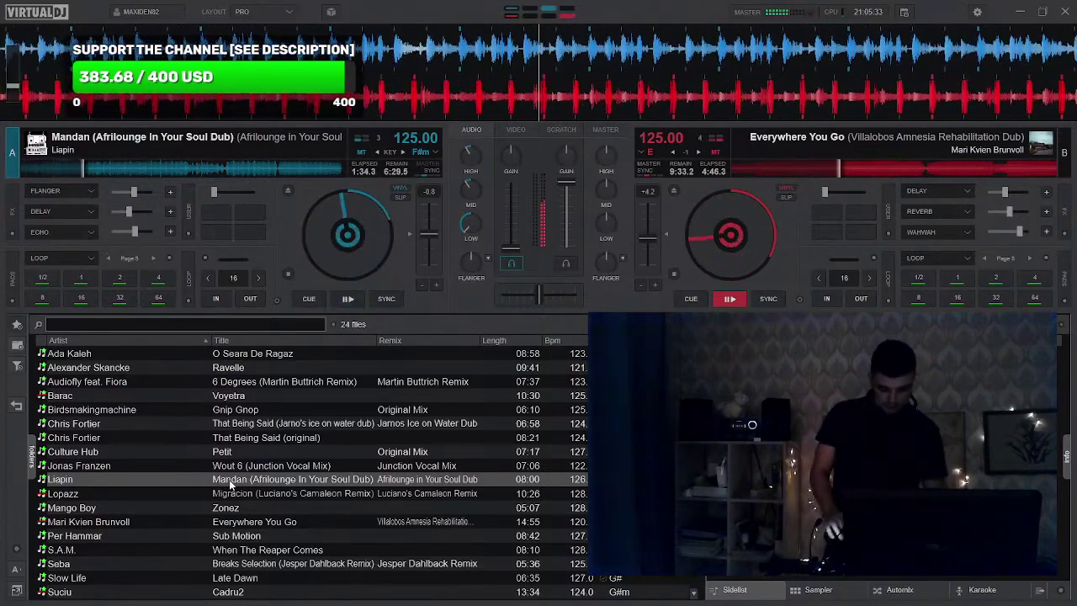
{"action": "double_click", "coordinate": [229, 479]}
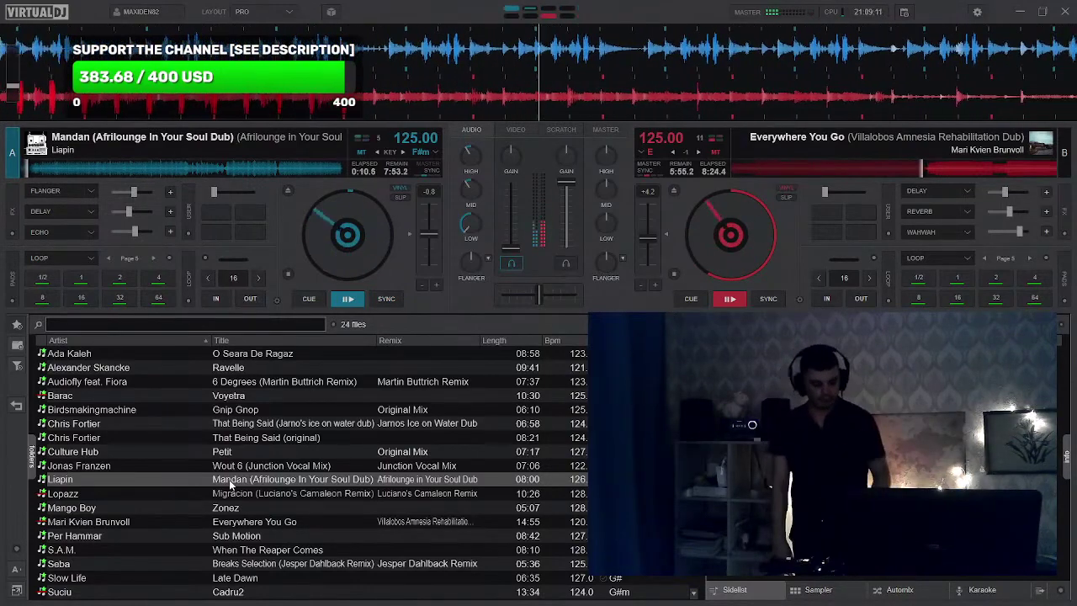
{"action": "key", "text": "q"}
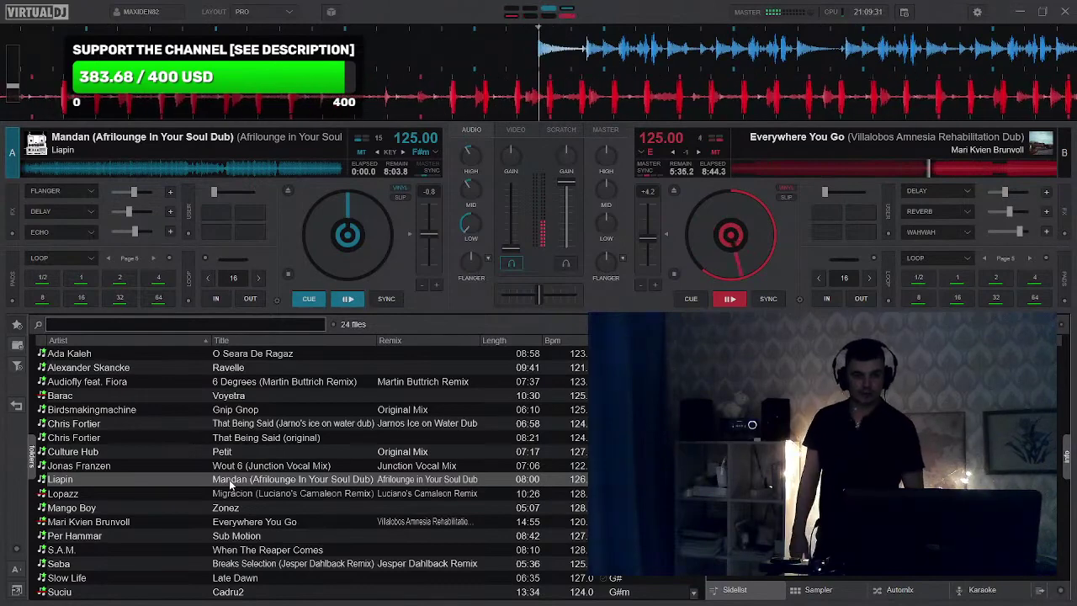
{"action": "key", "text": "space"}
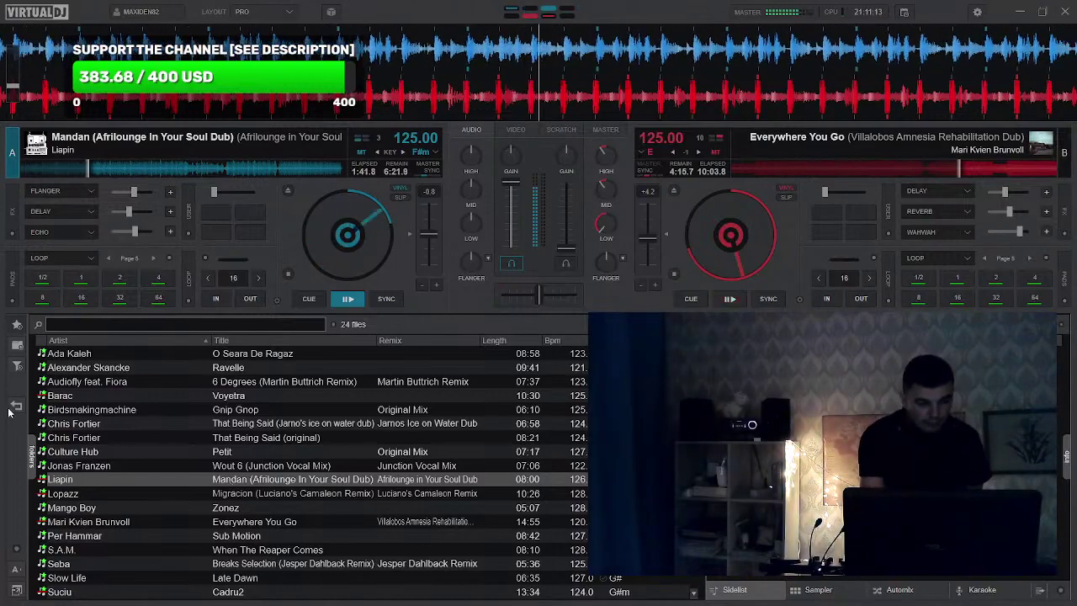
Load That Being Said (Jarno's ice on water dub) onto deck B and check the mix recording's progress
{"action": "double_click", "coordinate": [77, 425]}
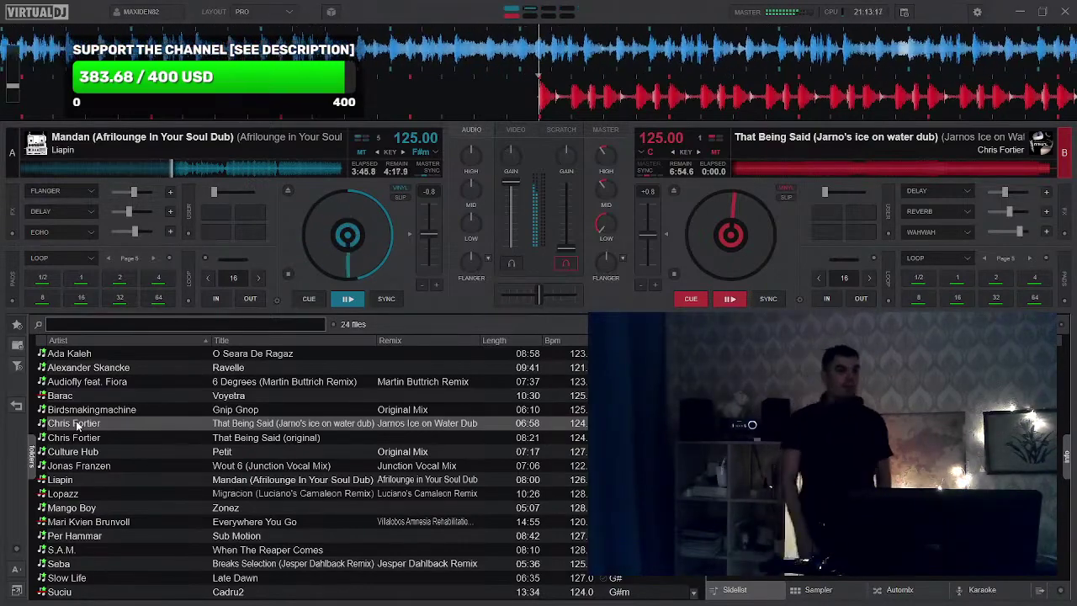
{"action": "key", "text": "space"}
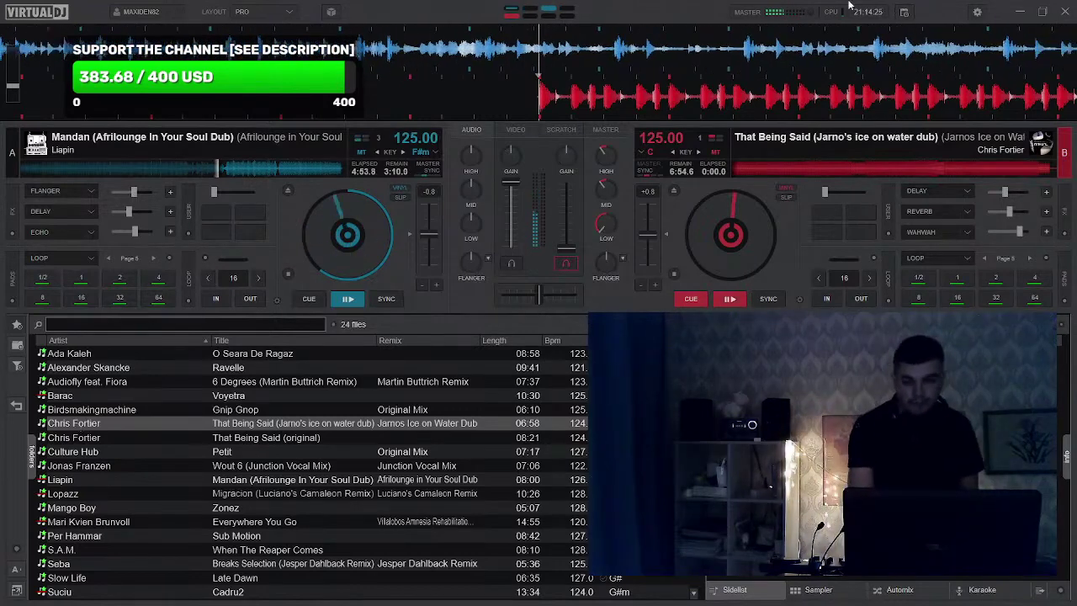
{"action": "left_click", "coordinate": [978, 12]}
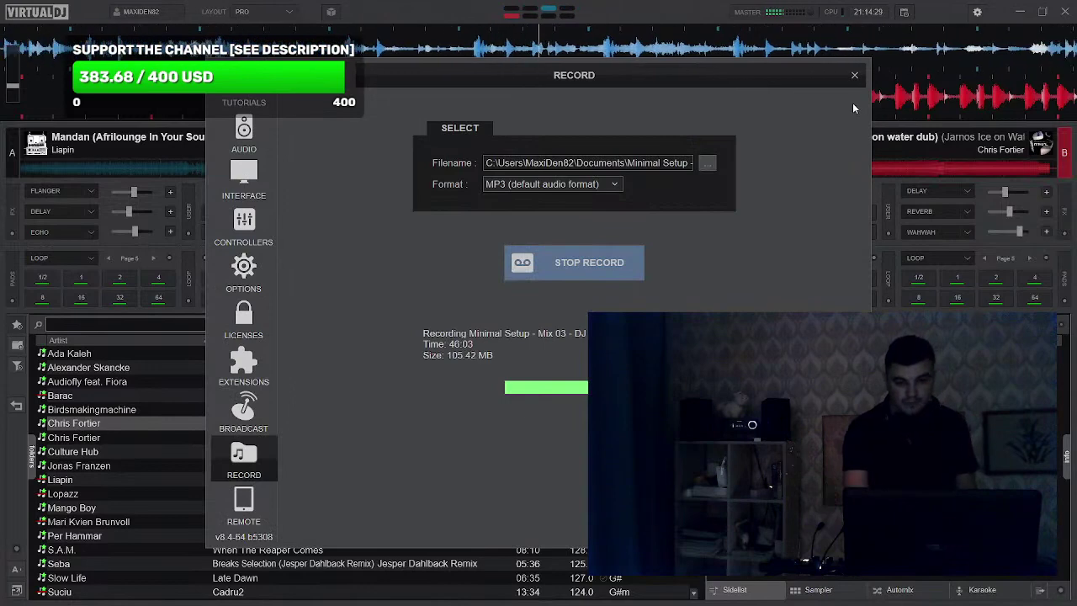
{"action": "left_click", "coordinate": [854, 75]}
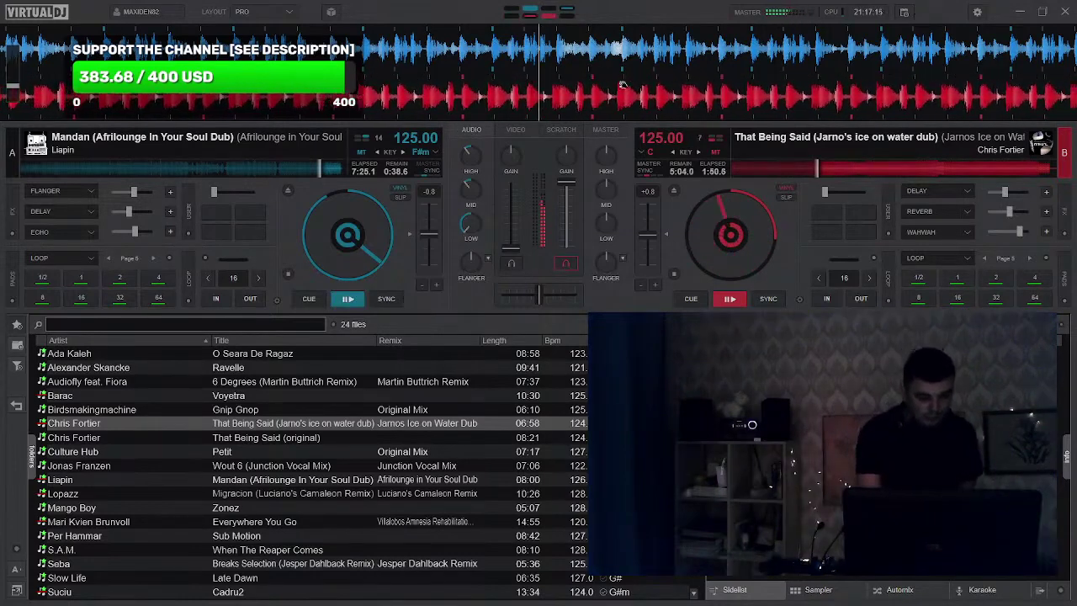
Load Gnip Gnop (Original Mix) onto deck A, preview it and return it to its beginning
{"action": "double_click", "coordinate": [248, 409]}
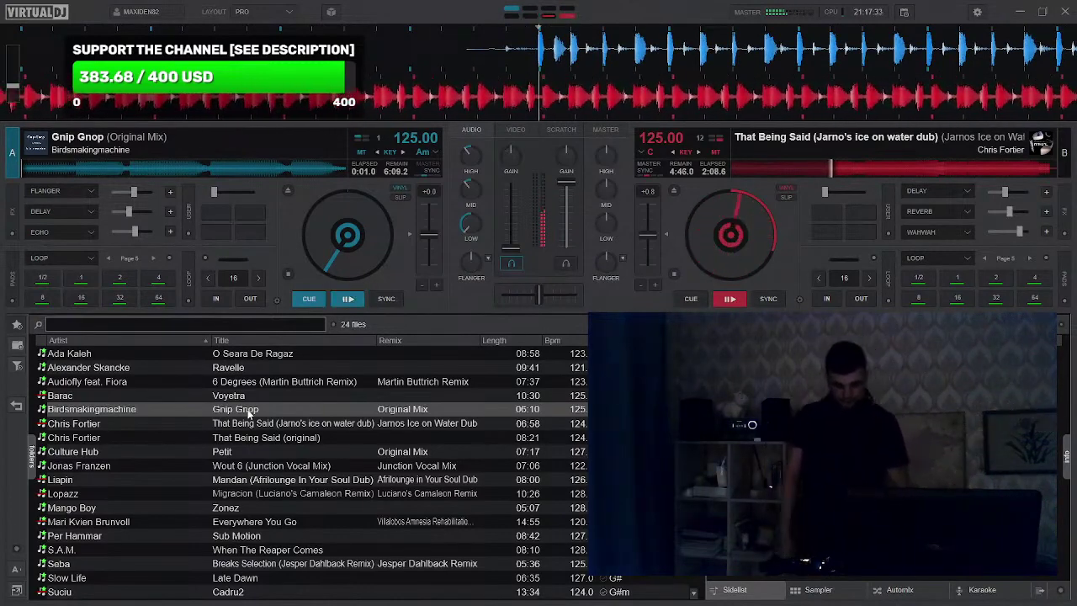
{"action": "key", "text": "space"}
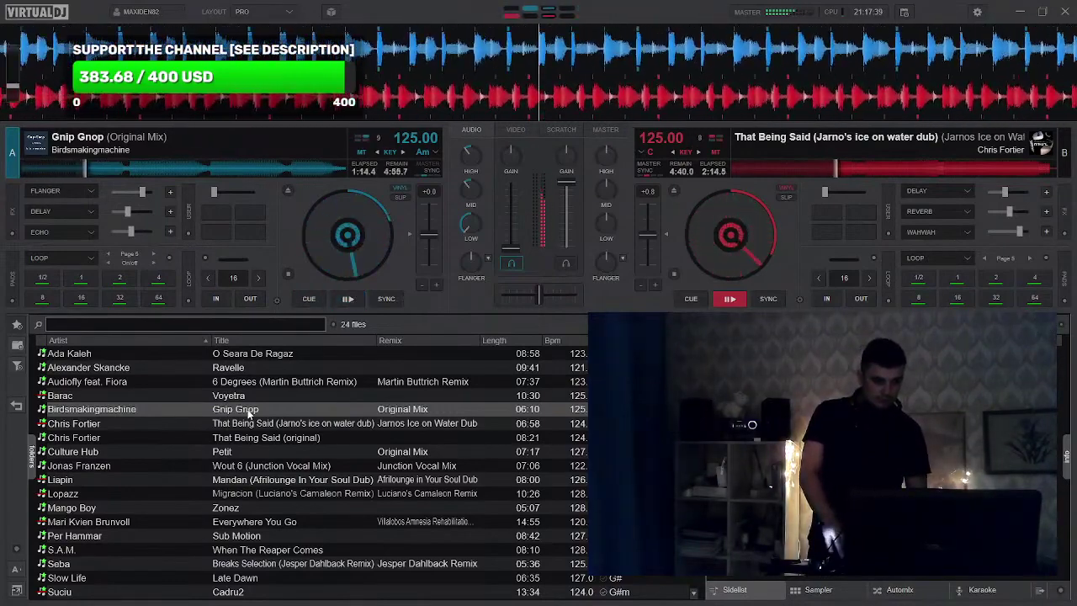
{"action": "key", "text": "Home"}
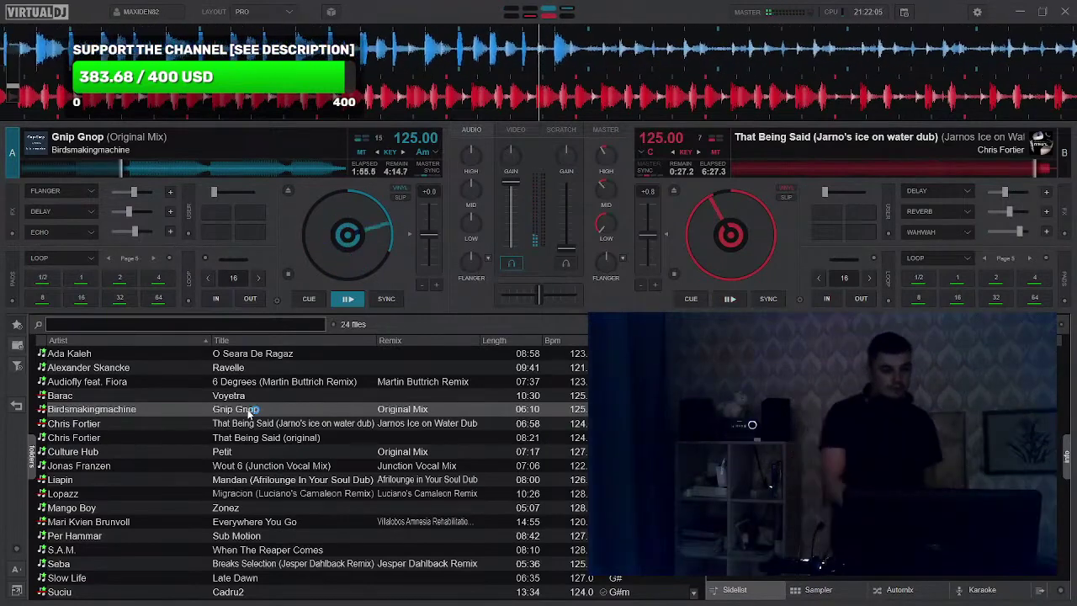
Load That Being Said (original) onto deck B, and load and play Wout 6 (Junction Vocal Mix) on deck A
{"action": "left_click", "coordinate": [79, 438]}
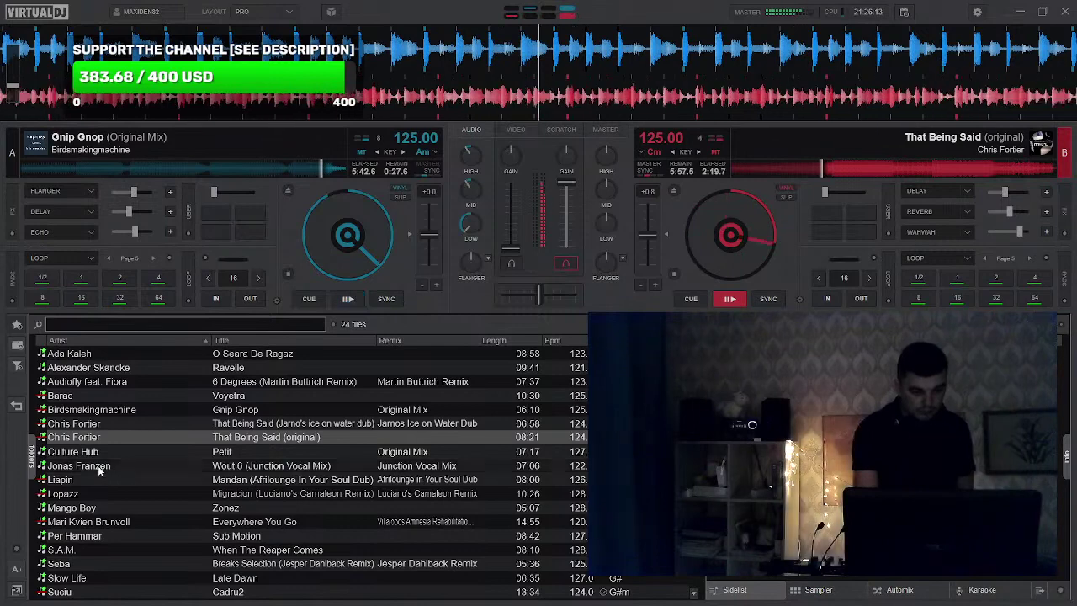
{"action": "double_click", "coordinate": [97, 468]}
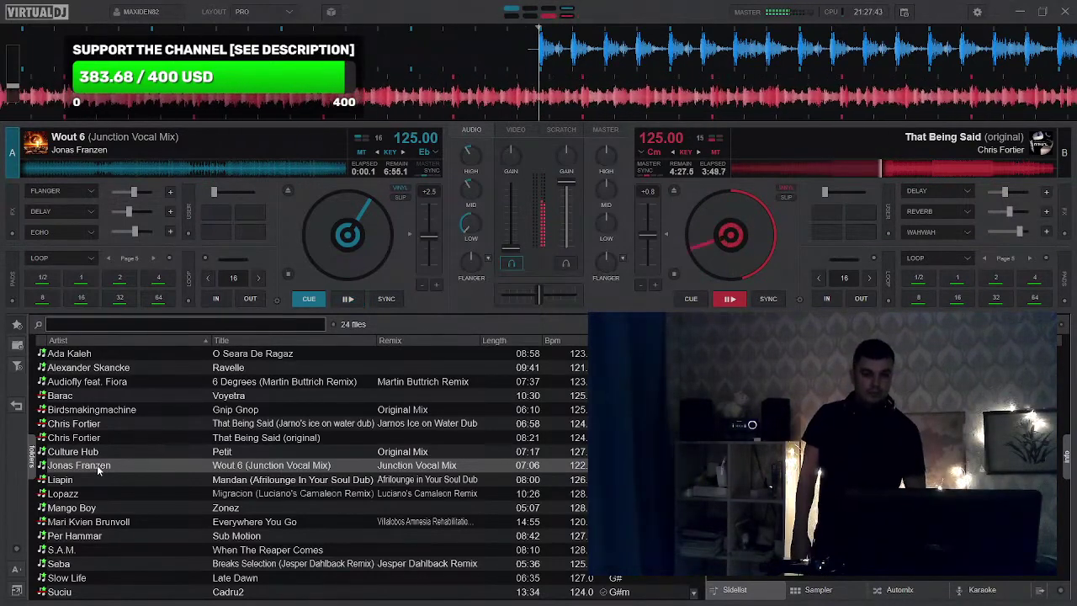
{"action": "key", "text": "space"}
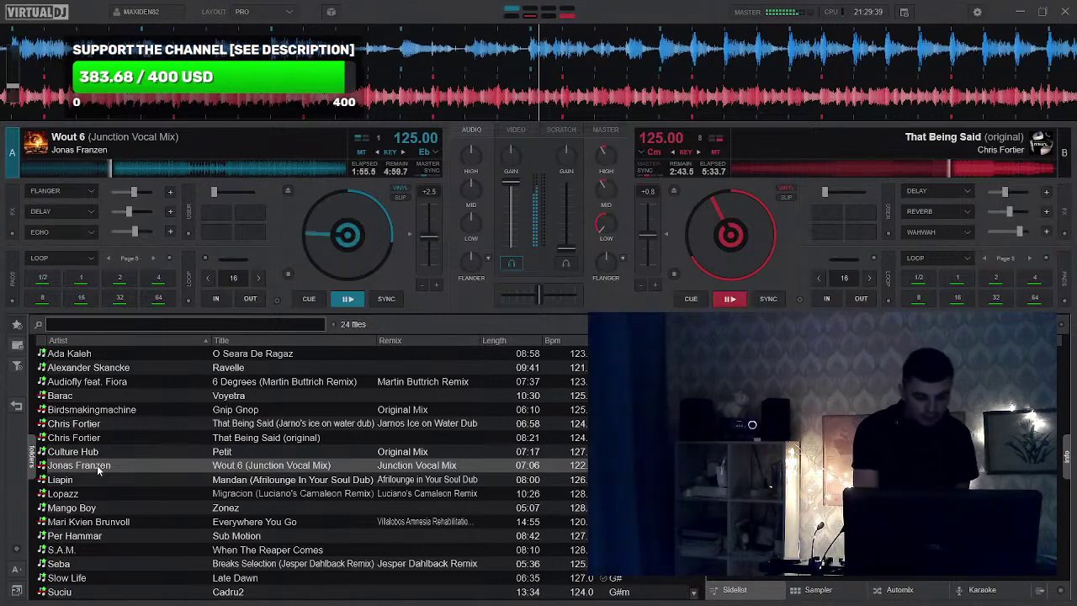
Load Ravelle onto deck B and check how far the mix recording has progressed
{"action": "left_click", "coordinate": [216, 370]}
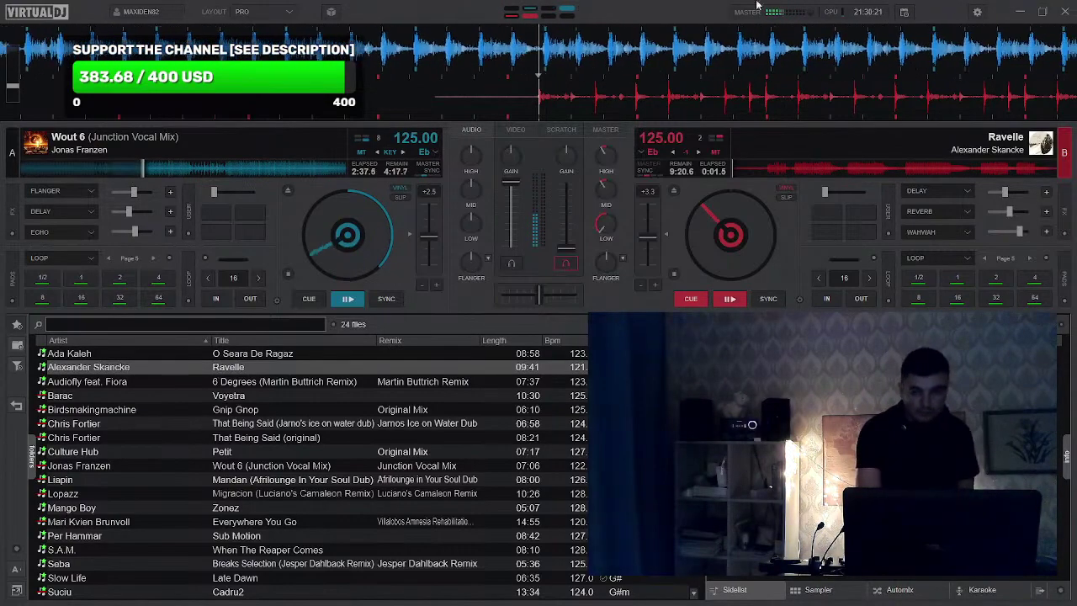
{"action": "left_click", "coordinate": [977, 15]}
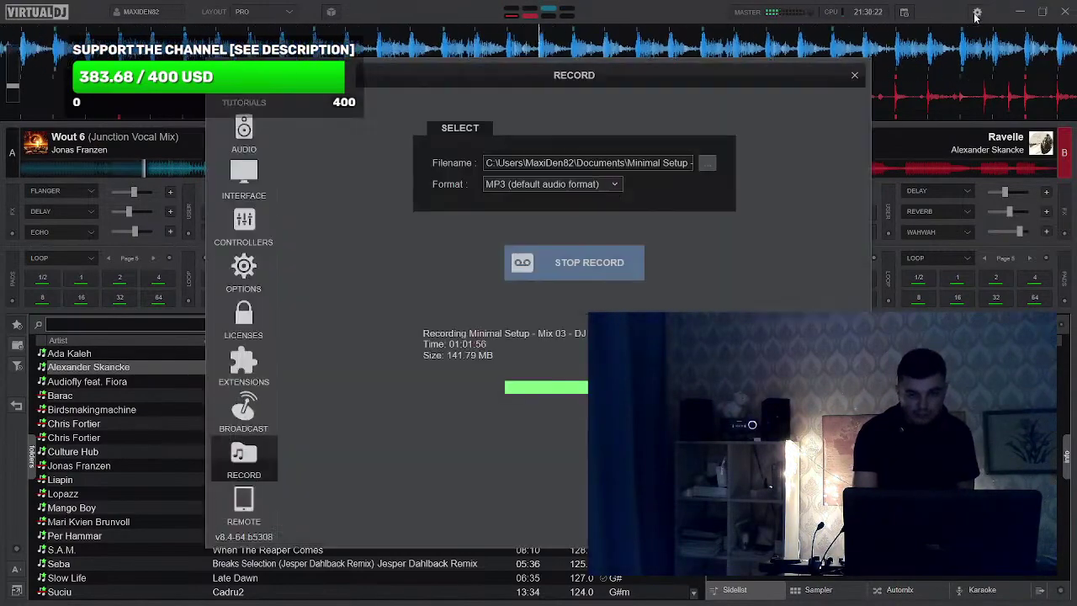
{"action": "left_click", "coordinate": [855, 76]}
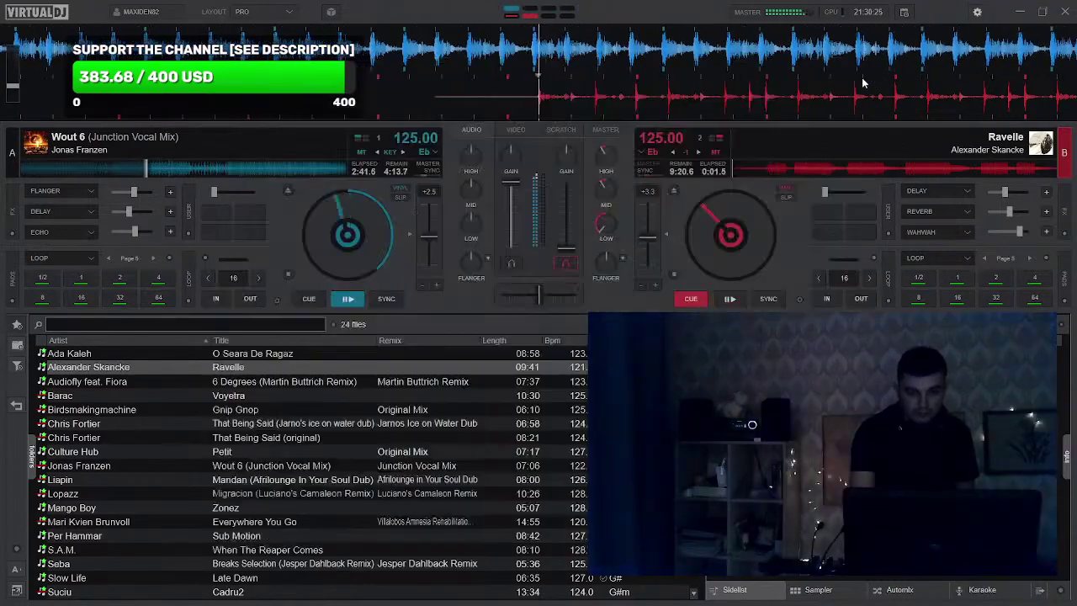
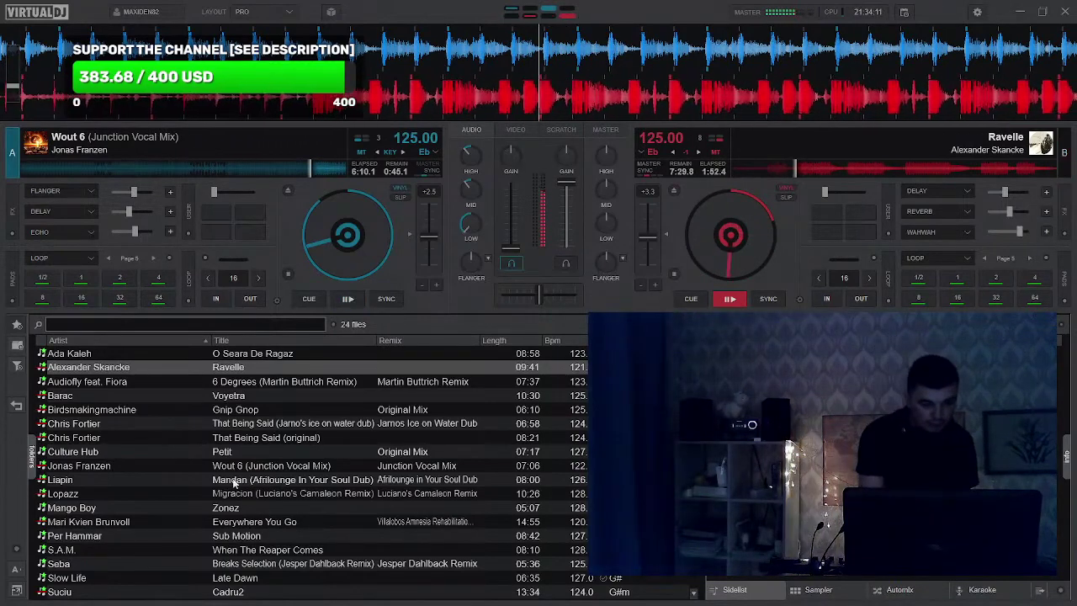
Load Zonez onto deck A and Sub Motion onto deck B
{"action": "double_click", "coordinate": [230, 513]}
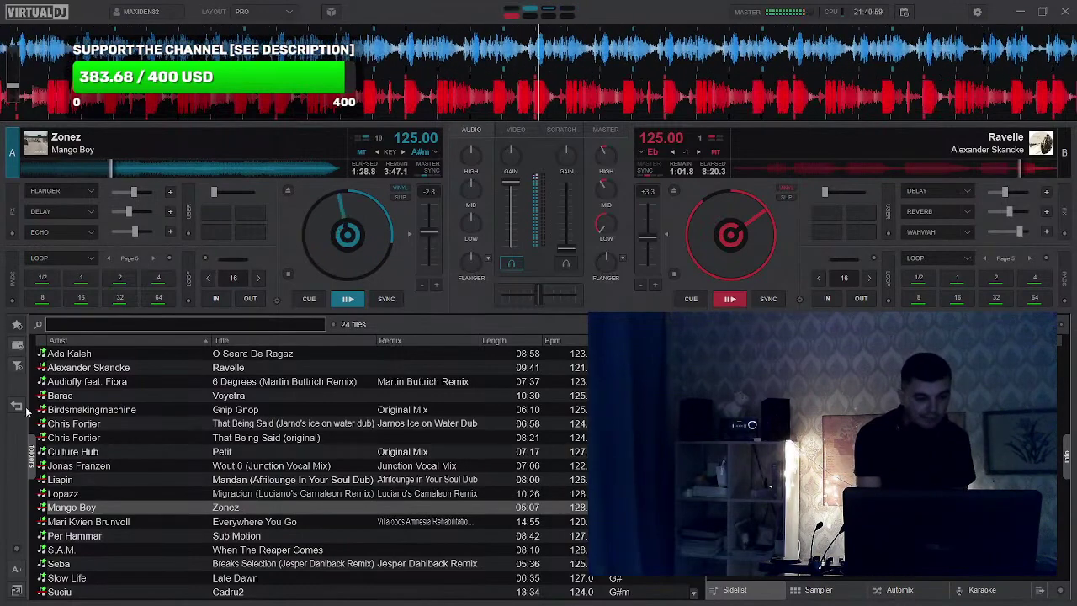
{"action": "left_click", "coordinate": [85, 535]}
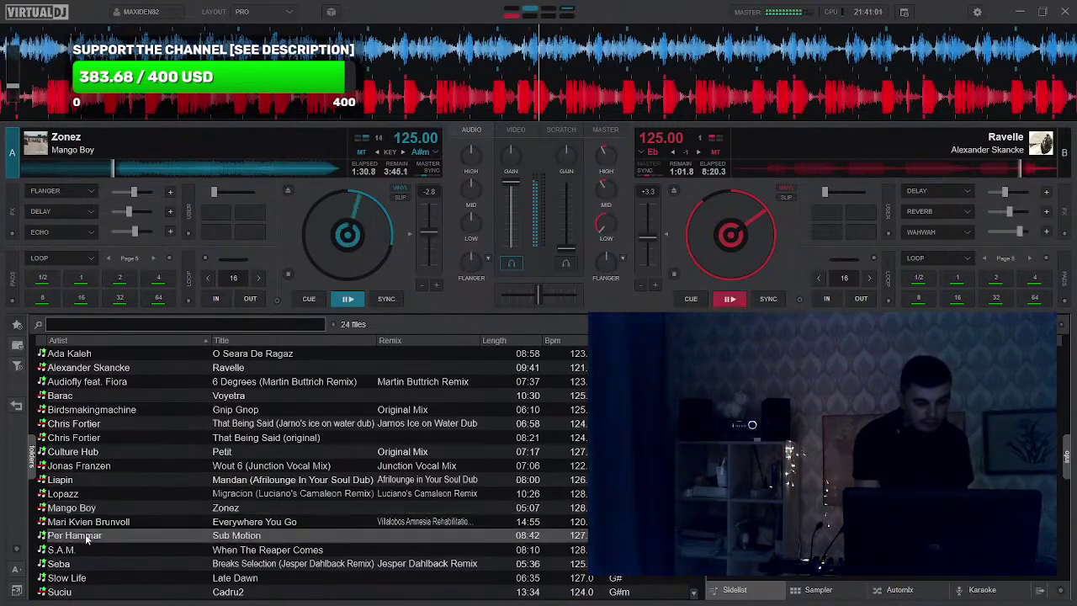
{"action": "double_click", "coordinate": [85, 535]}
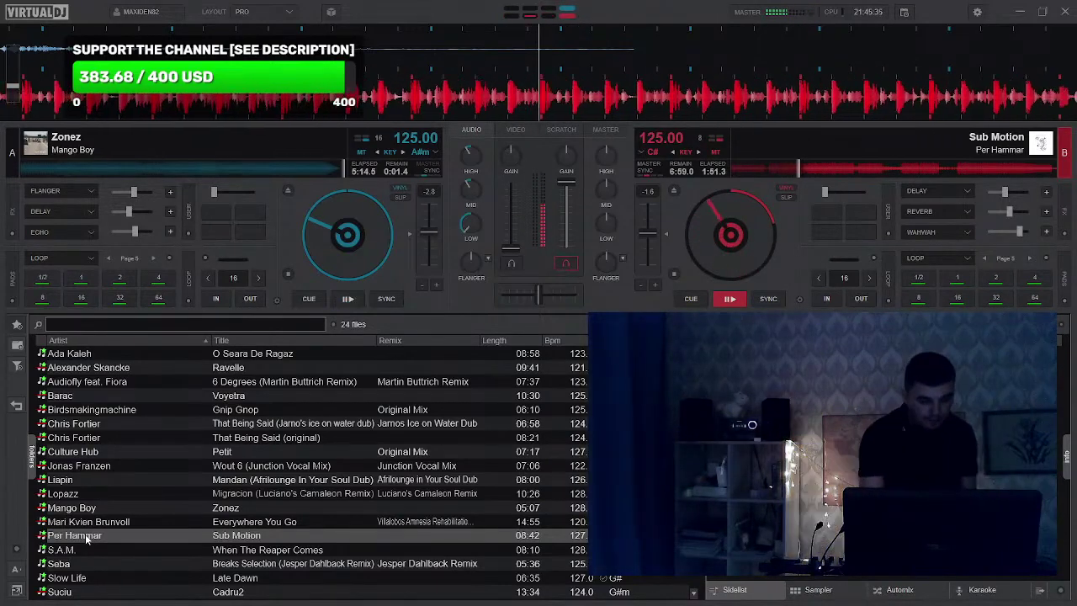
Load Late Dawn onto deck A as the follow-up to Sub Motion
{"action": "double_click", "coordinate": [67, 579]}
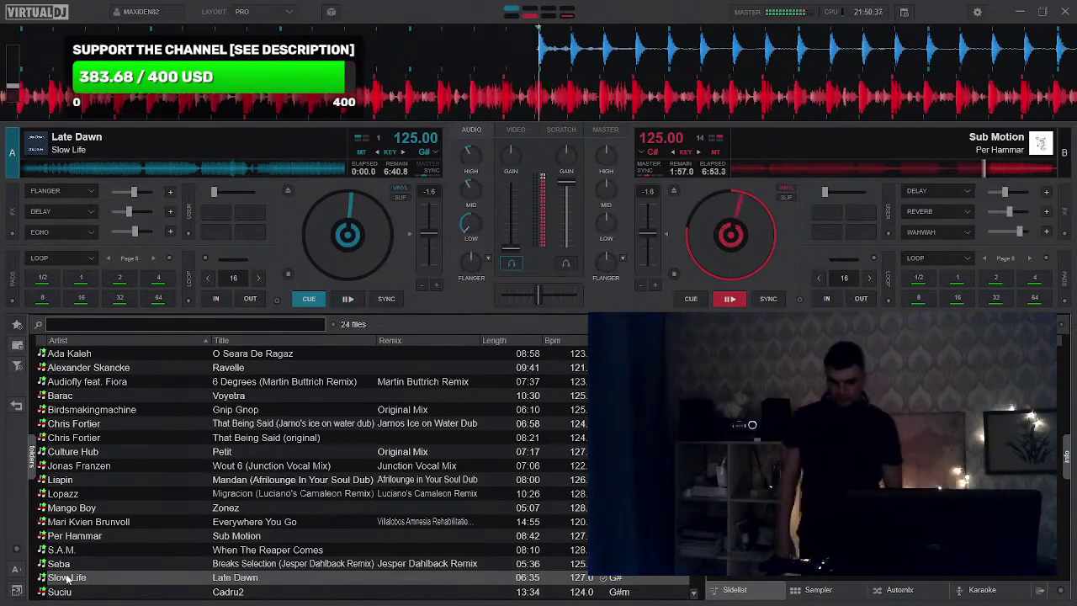
Start Late Dawn on deck A and load Dusintors onto deck B as the track to follow it
{"action": "key", "text": "space"}
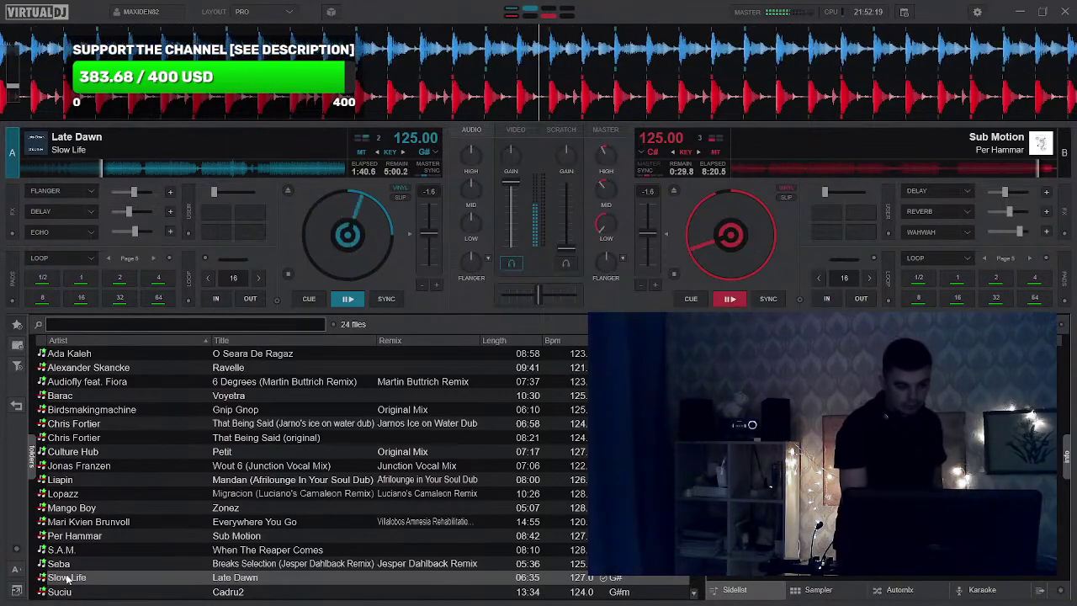
{"action": "left_click", "coordinate": [239, 537]}
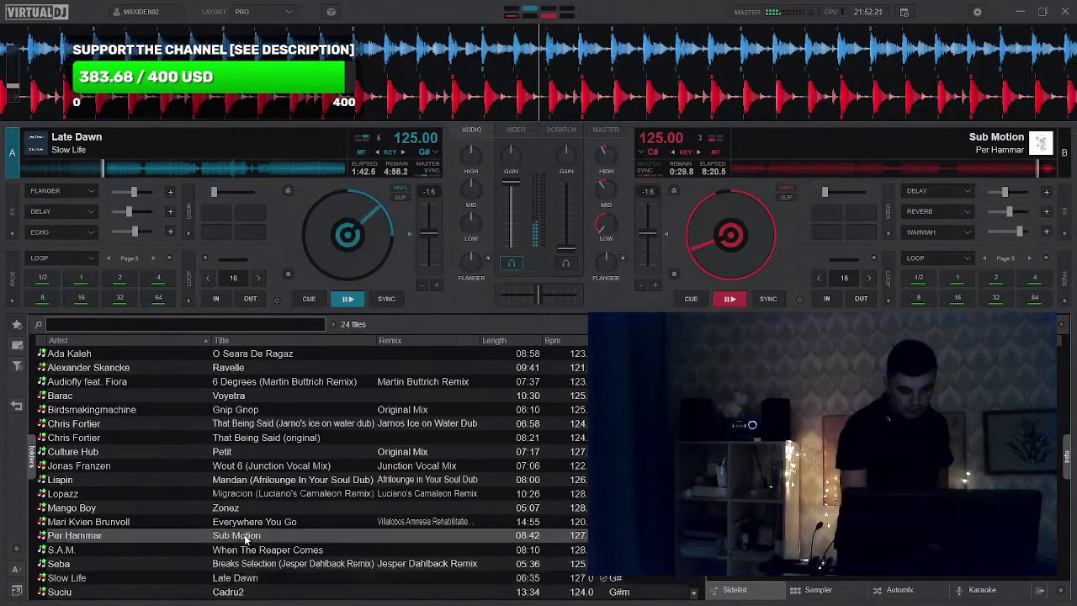
{"action": "key", "text": "Down"}
{"action": "key", "text": "Down"}
{"action": "key", "text": "Down"}
{"action": "key", "text": "Down"}
{"action": "key", "text": "Down"}
{"action": "key", "text": "Down"}
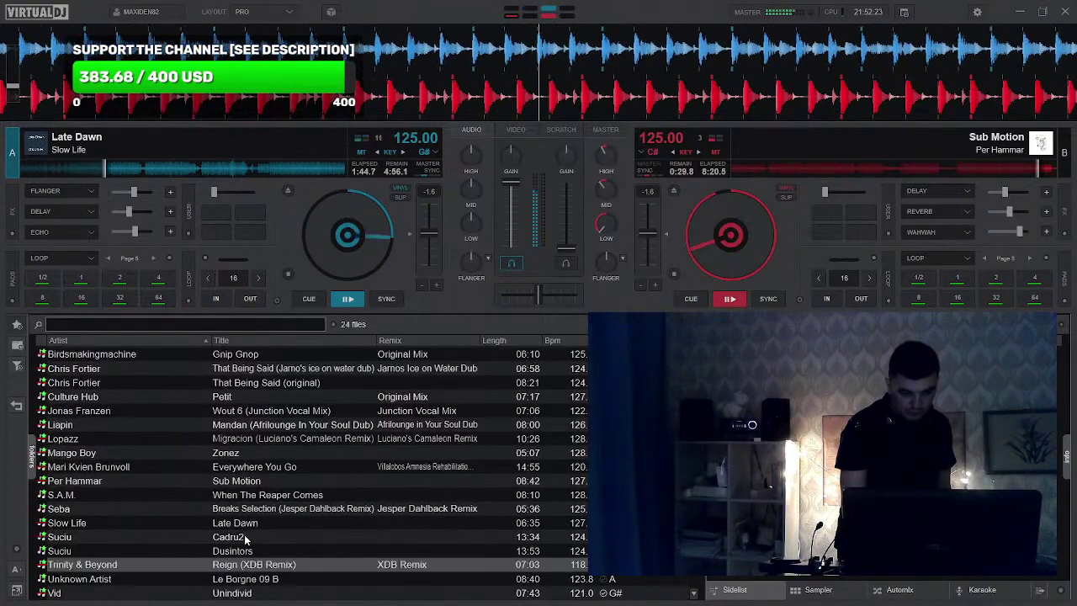
{"action": "key", "text": "Up"}
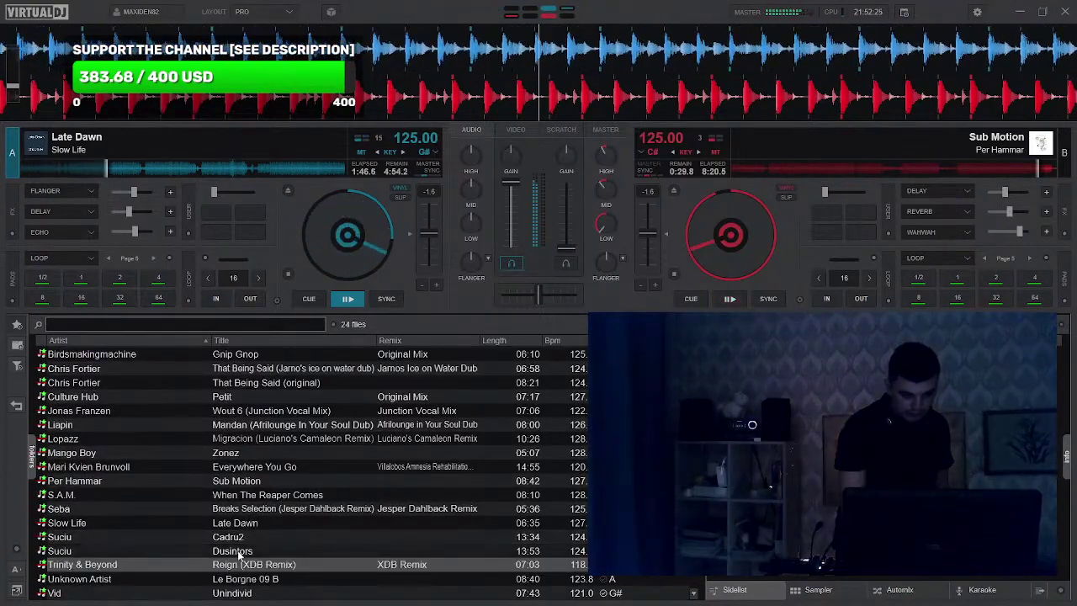
{"action": "double_click", "coordinate": [240, 552]}
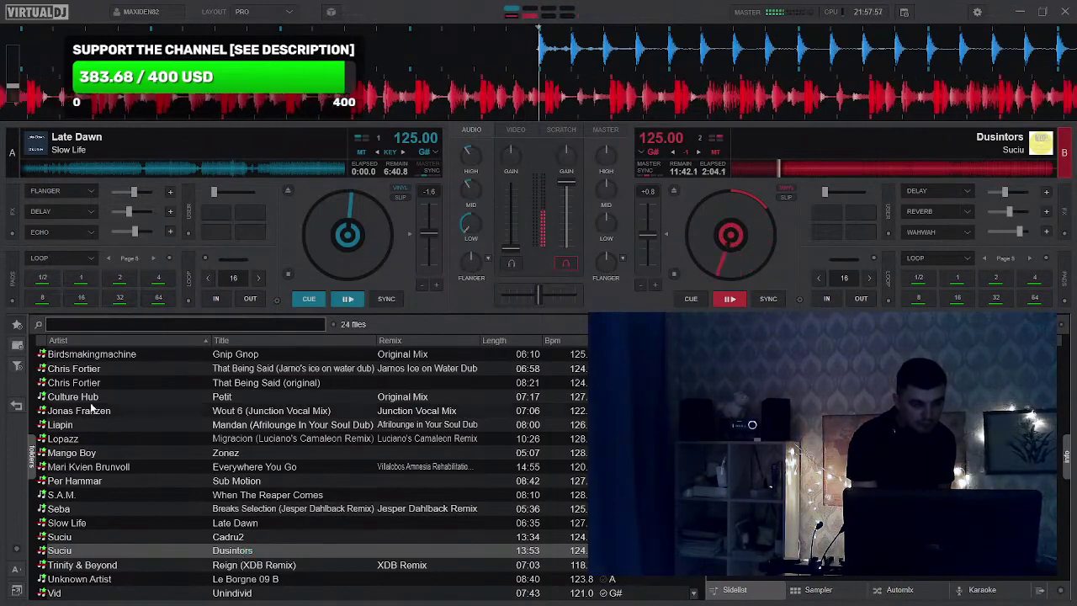
Load Petit (Original Mix) onto deck A and Acajou onto deck B
{"action": "double_click", "coordinate": [171, 397]}
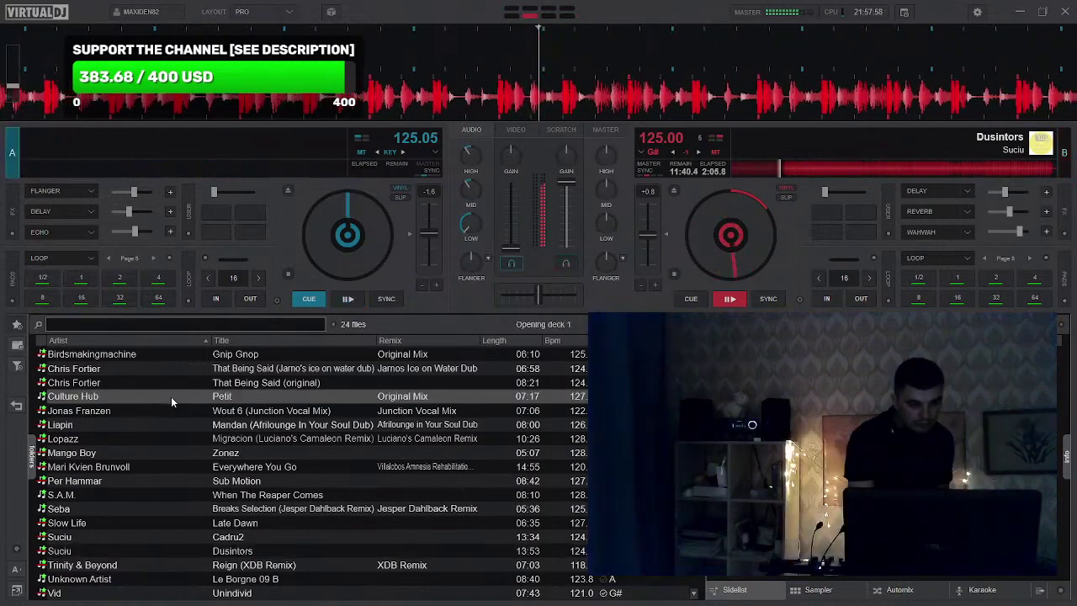
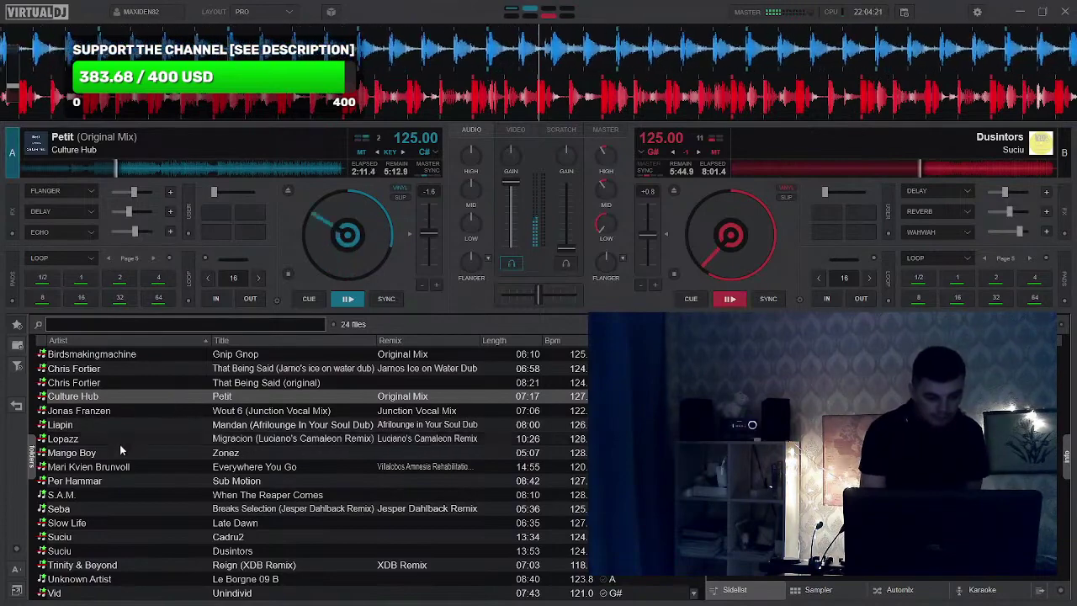
{"action": "left_click", "coordinate": [86, 565]}
{"action": "scroll", "coordinate": [92, 572], "scroll_direction": "down", "scroll_amount": 2}
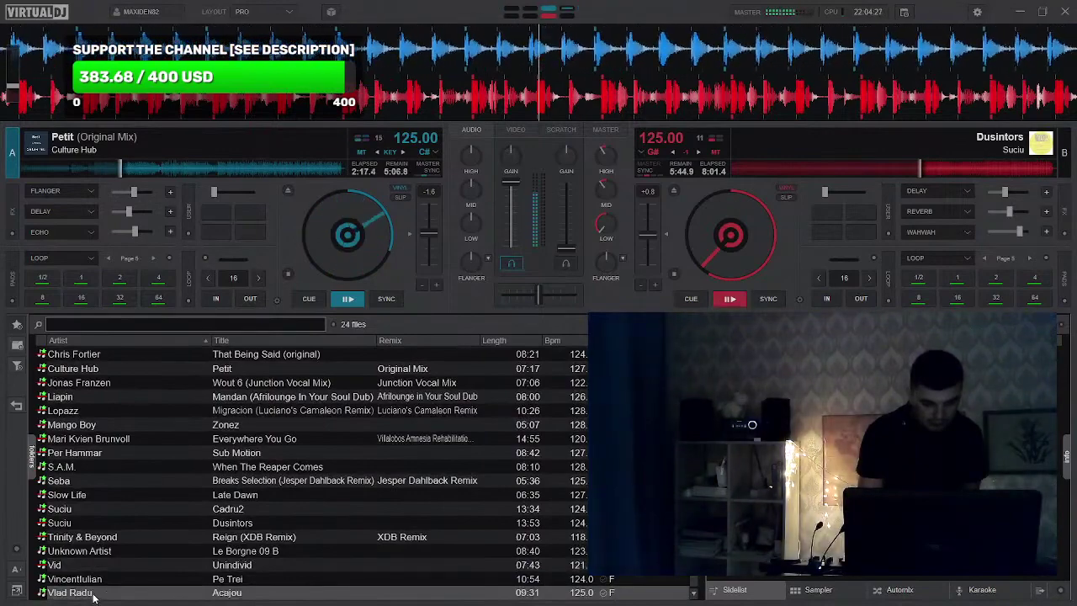
{"action": "double_click", "coordinate": [85, 593]}
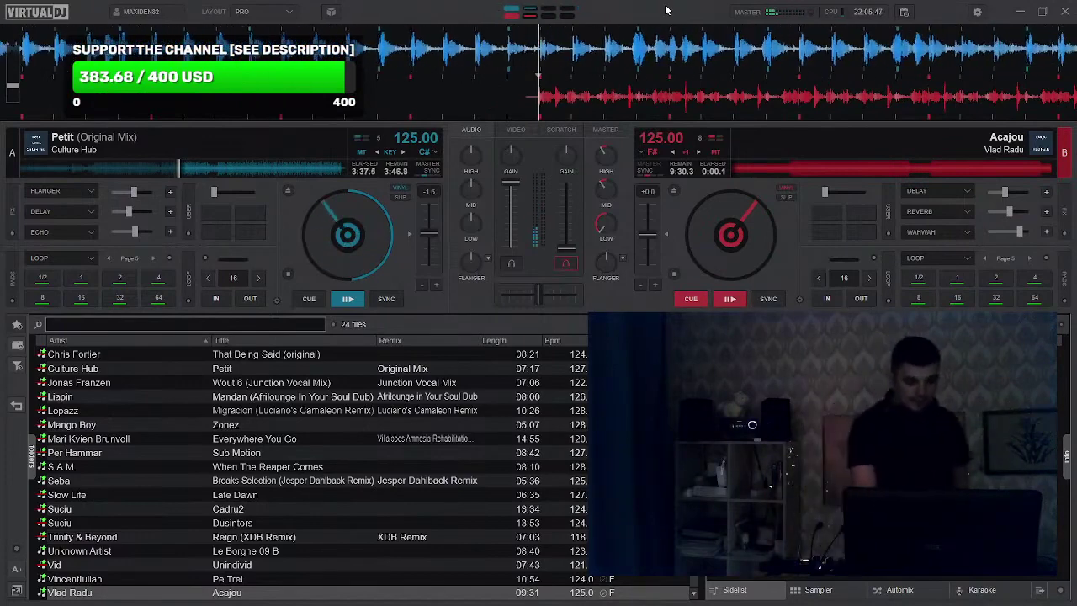
Check how far the mix recording has progressed and start Acajou on deck B
{"action": "left_click", "coordinate": [978, 13]}
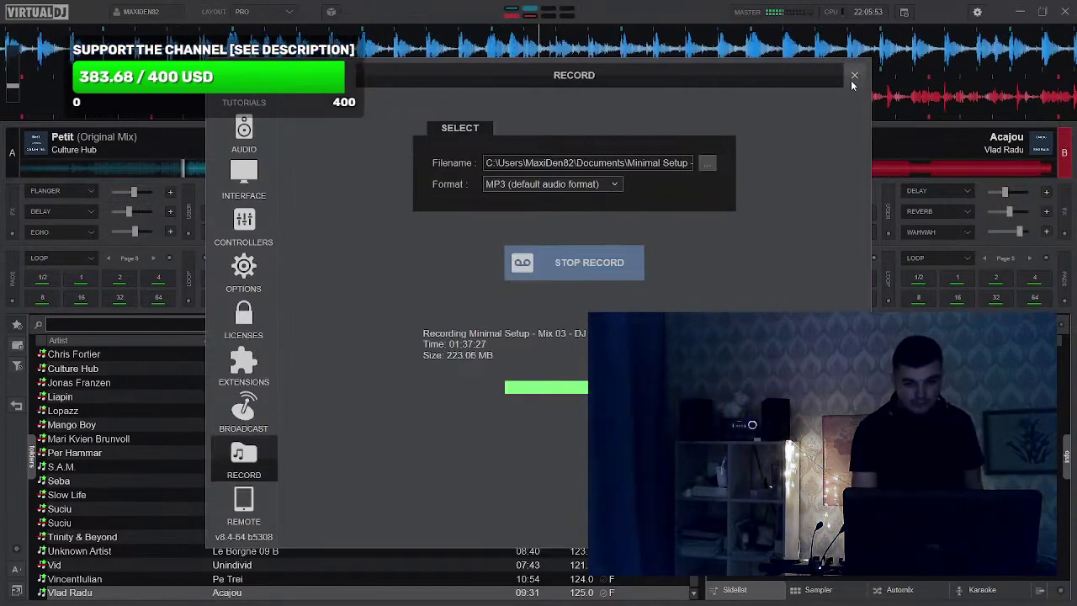
{"action": "left_click", "coordinate": [853, 77]}
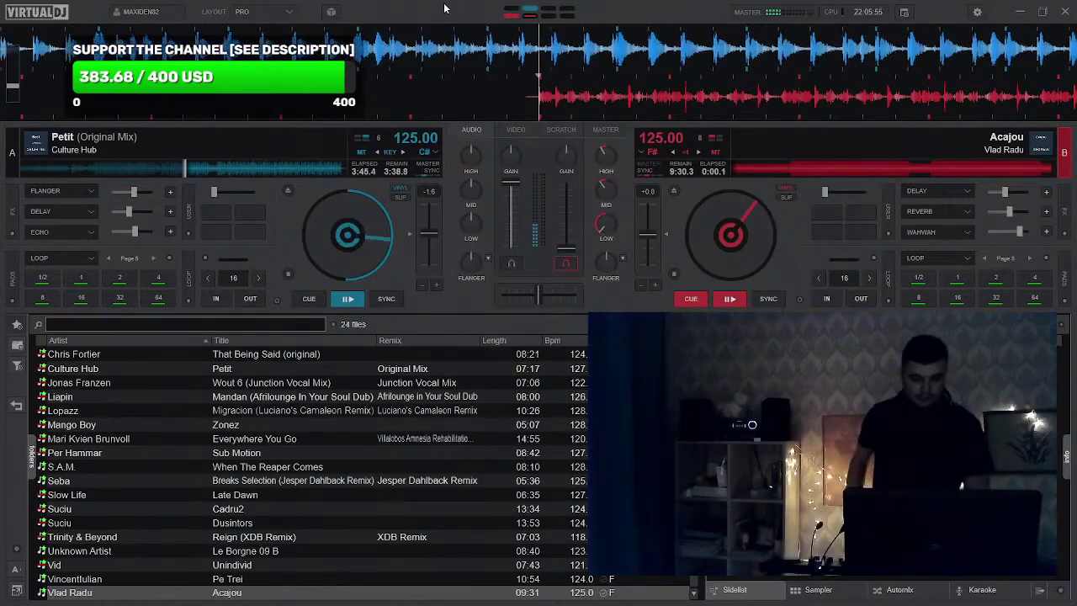
{"action": "key", "text": "space"}
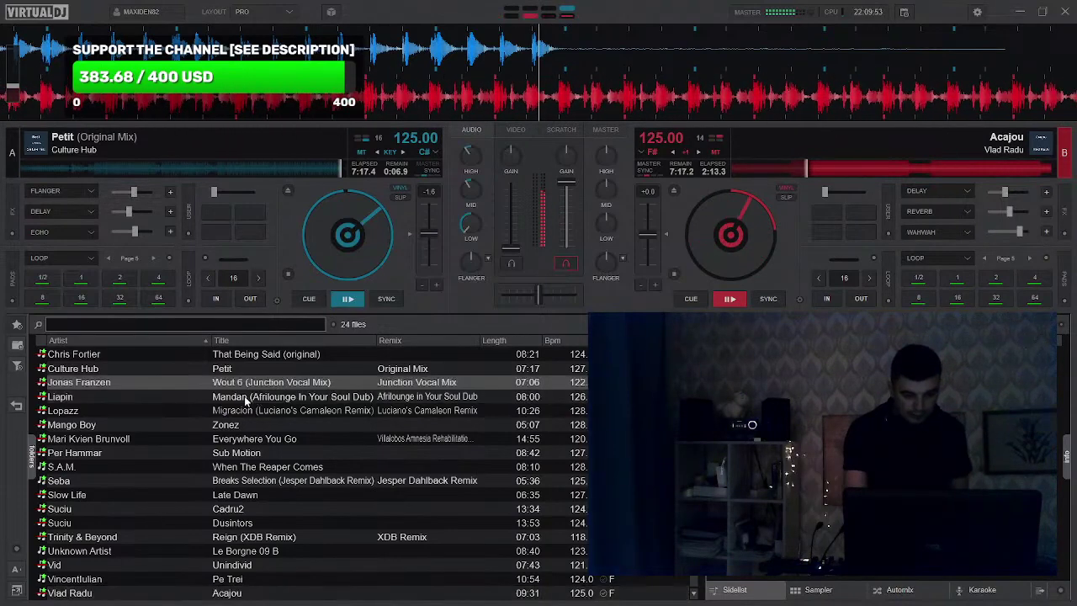
Load O Seara De Ragaz onto deck A and check the elapsed time of the mix recording
{"action": "scroll", "coordinate": [245, 402], "scroll_direction": "up", "scroll_amount": 2}
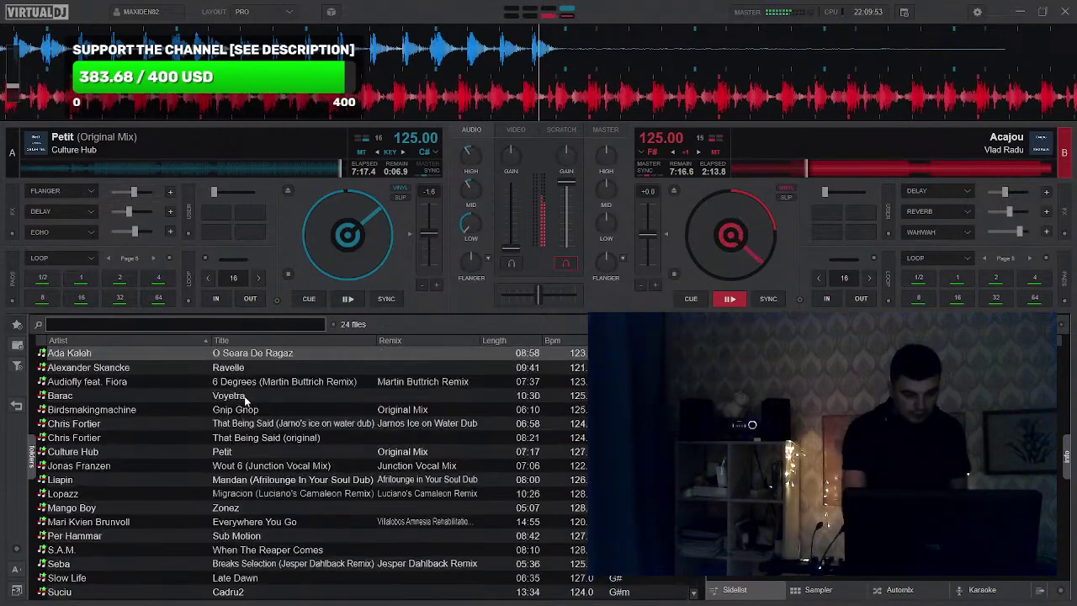
{"action": "double_click", "coordinate": [286, 356]}
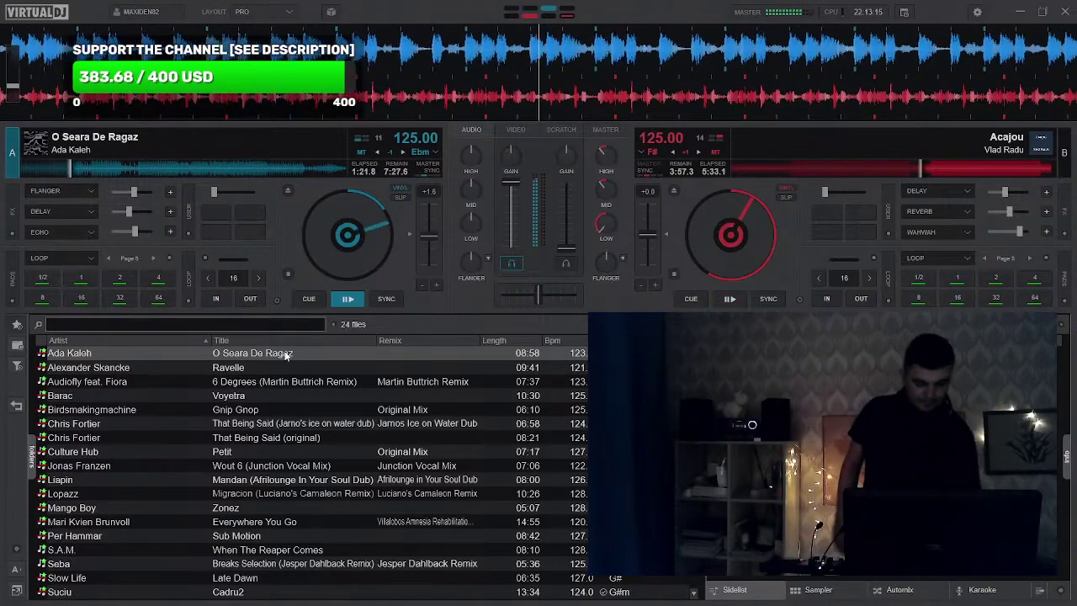
{"action": "left_click", "coordinate": [977, 12]}
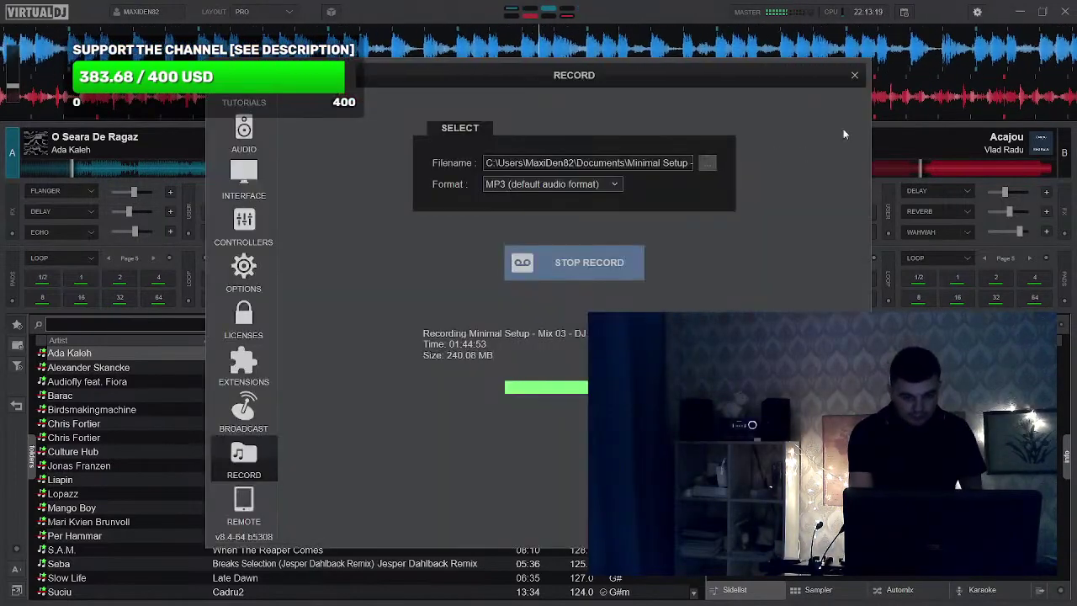
{"action": "left_click", "coordinate": [856, 76]}
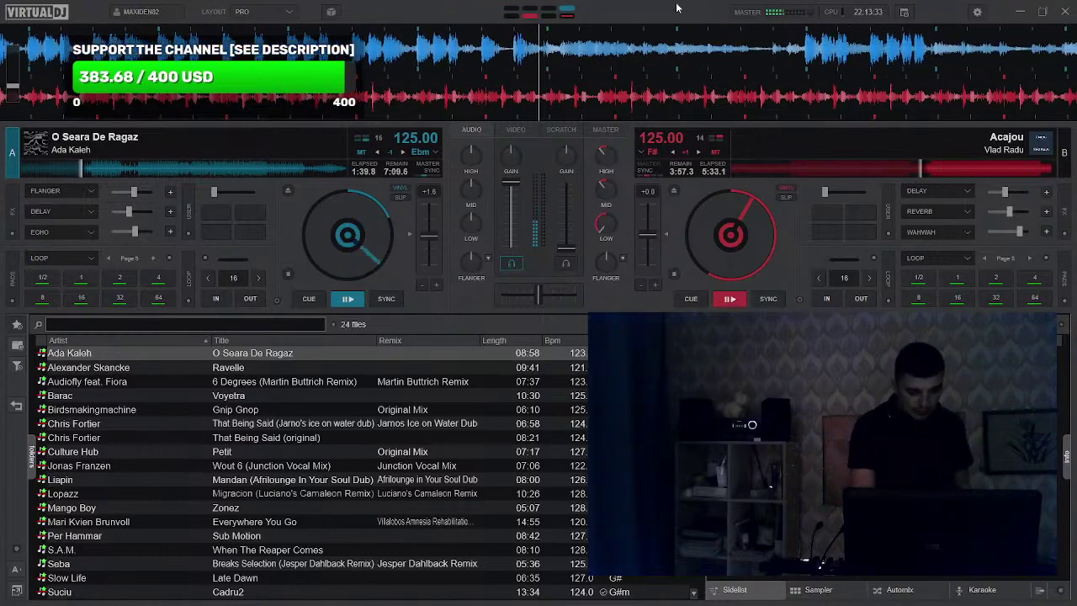
Load 6 Degrees (Martin Buttrich Remix) onto deck B and Breaks Selection (Jesper Dahlback Remix) onto deck A
{"action": "double_click", "coordinate": [264, 382]}
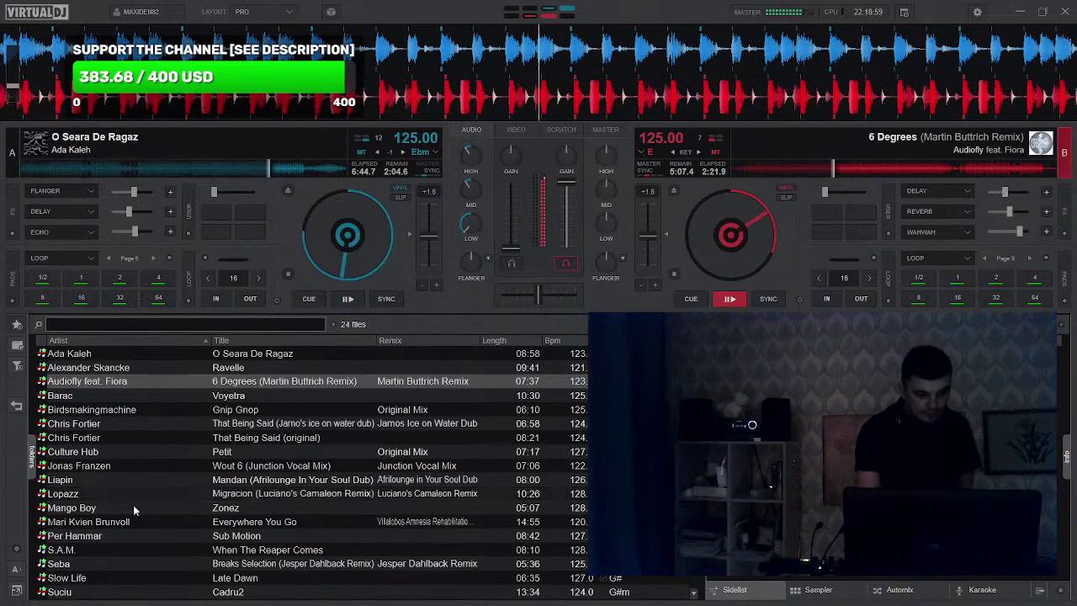
{"action": "double_click", "coordinate": [236, 567]}
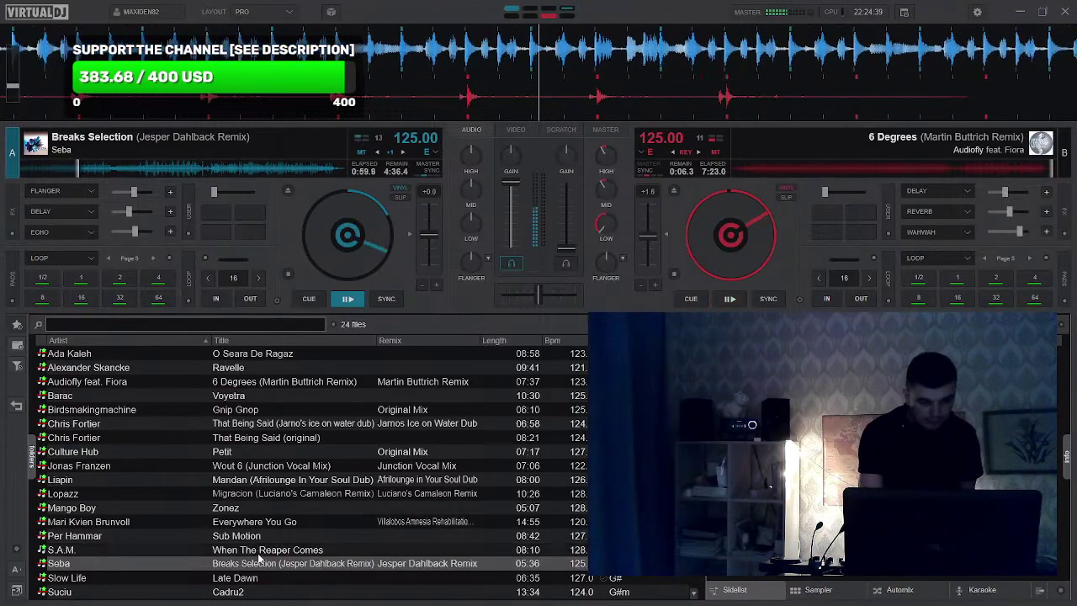
Load Le Borgne 09 B onto deck B and Pe Trei onto deck A
{"action": "scroll", "coordinate": [260, 559], "scroll_direction": "down", "scroll_amount": 2}
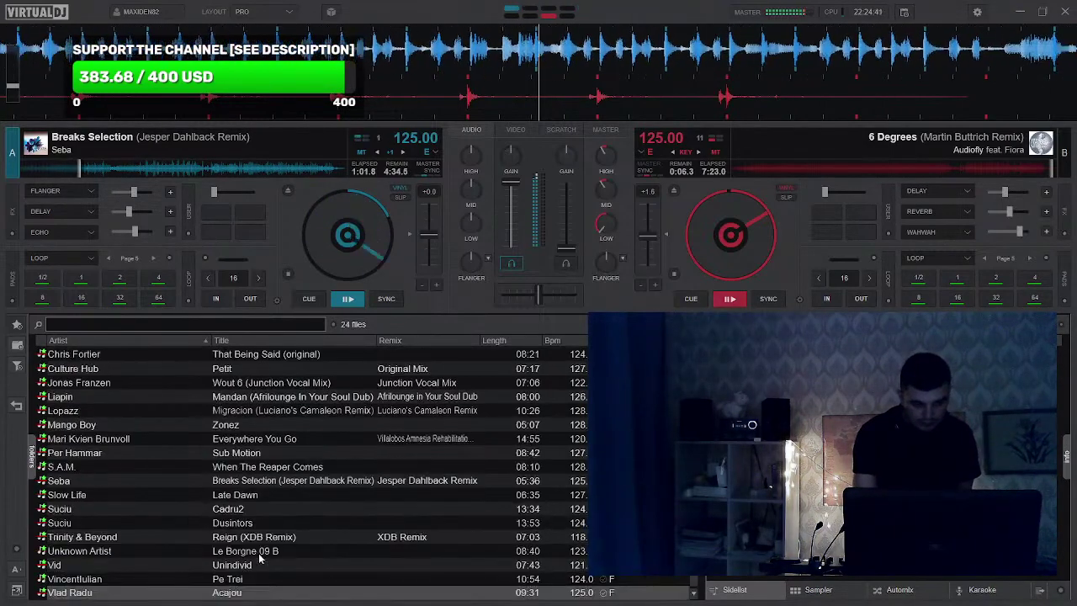
{"action": "double_click", "coordinate": [243, 552]}
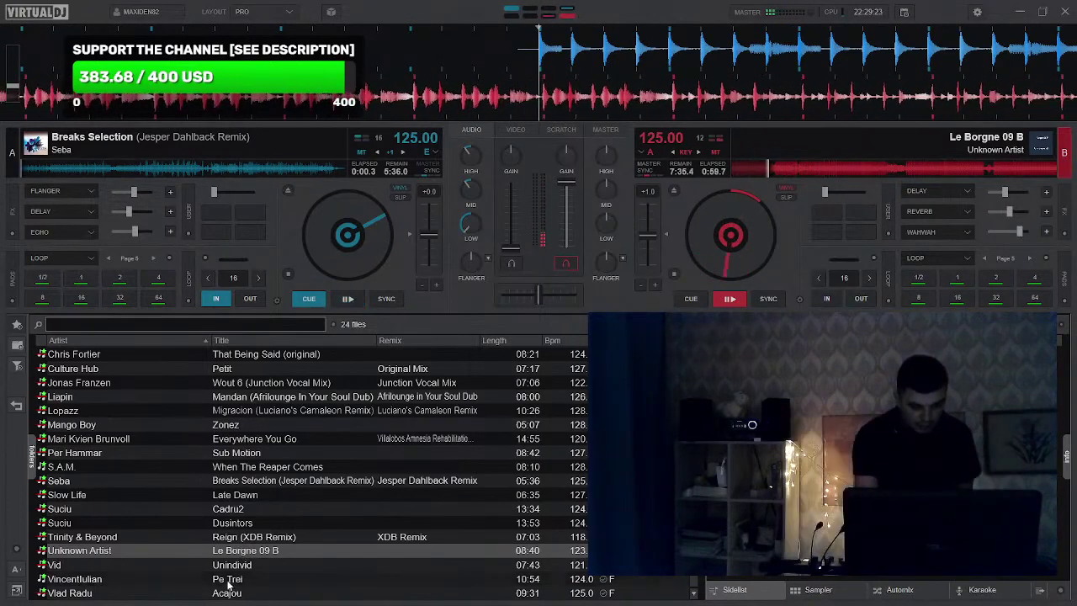
{"action": "double_click", "coordinate": [232, 579]}
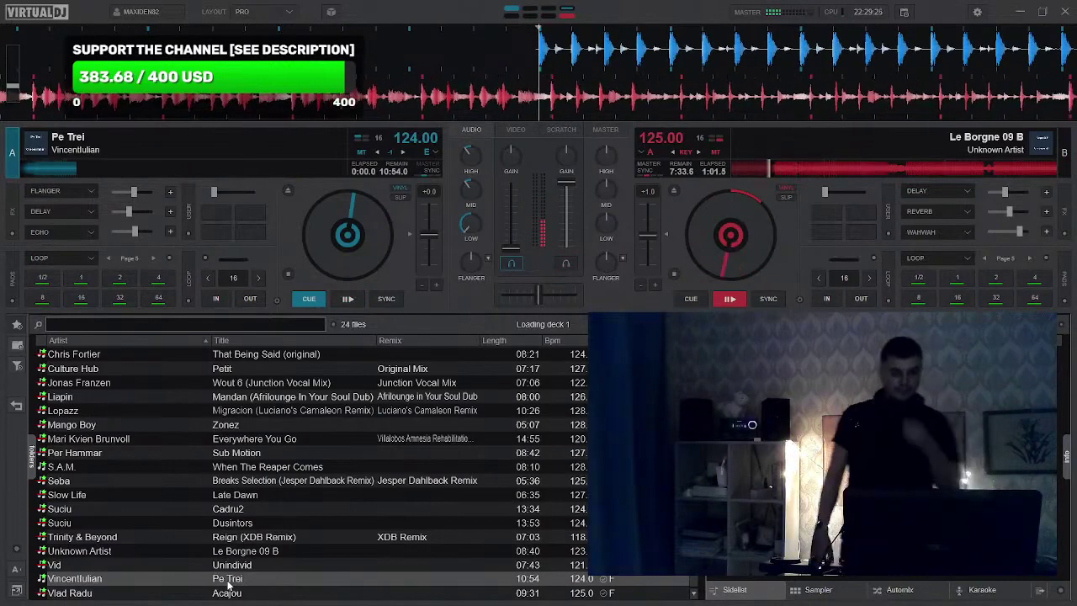
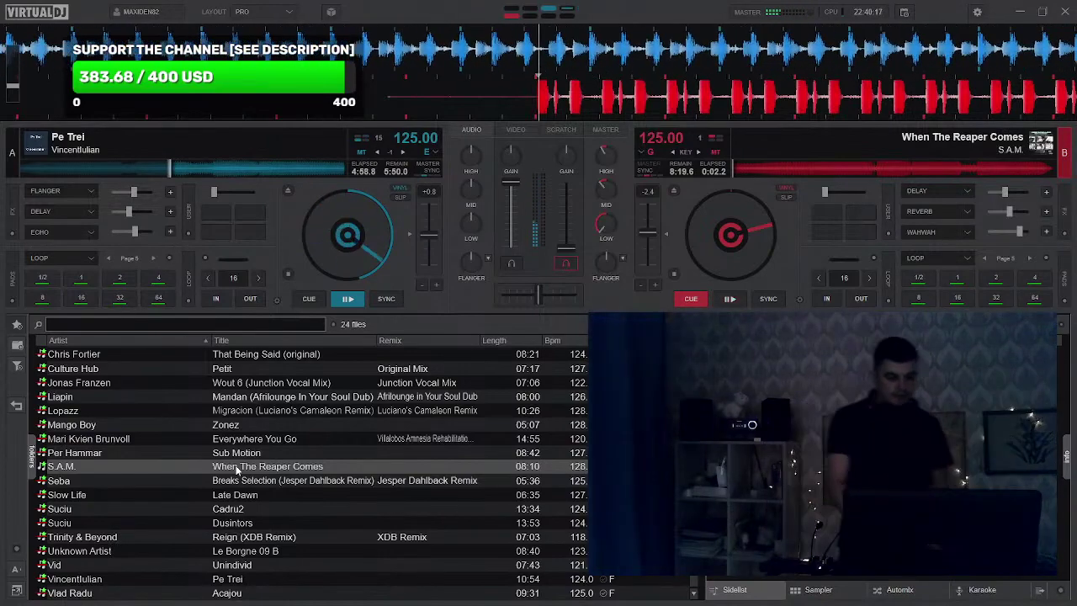
Check the recording's progress, and stop the mix recording at the end of When The Reaper Comes on deck B
{"action": "left_click", "coordinate": [978, 12]}
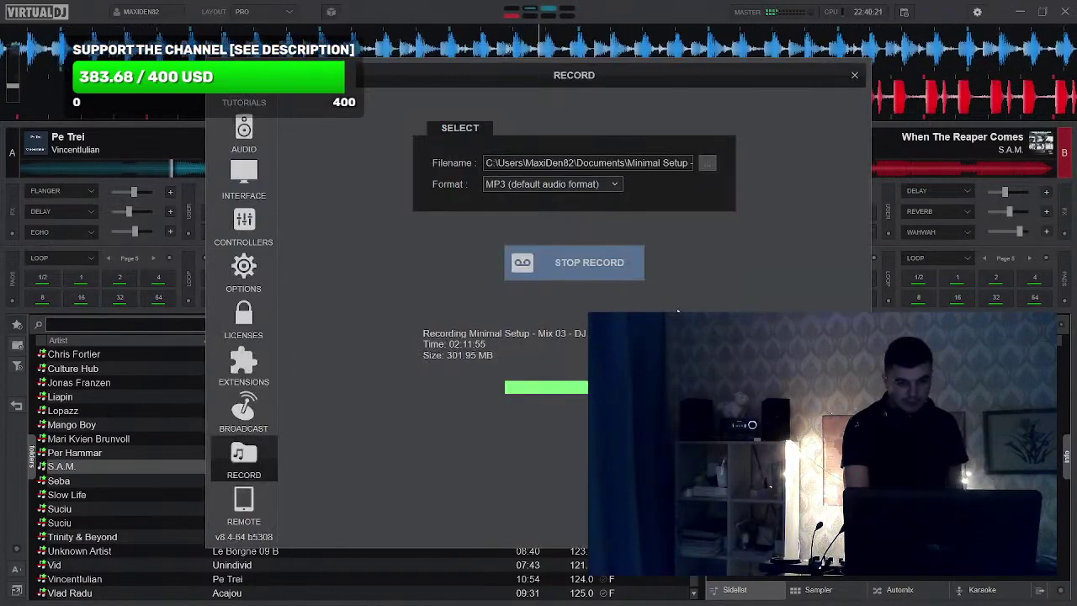
{"action": "left_click", "coordinate": [855, 75]}
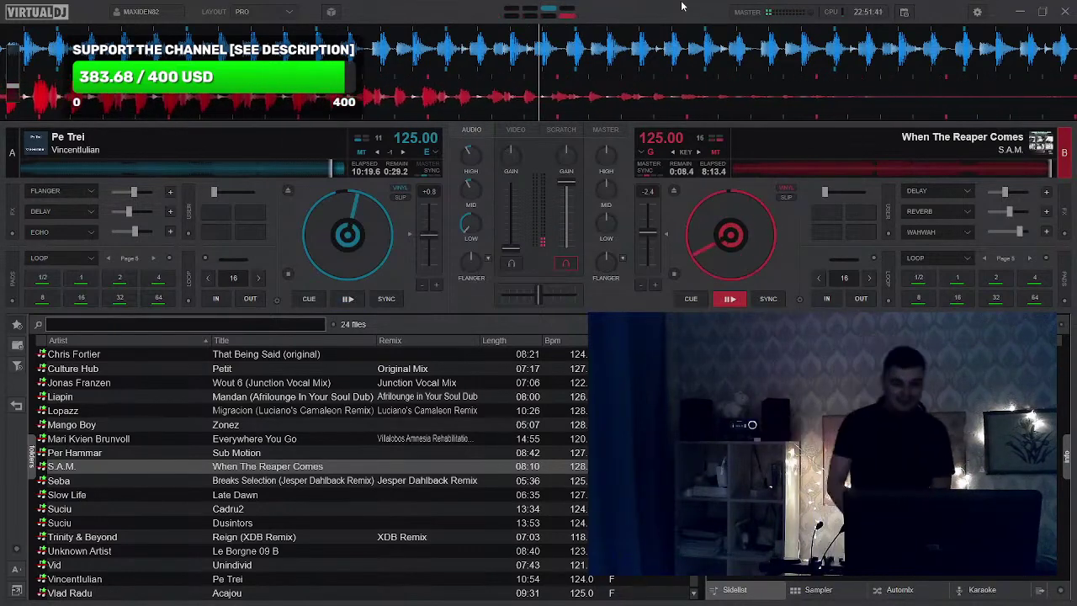
{"action": "left_click", "coordinate": [979, 12]}
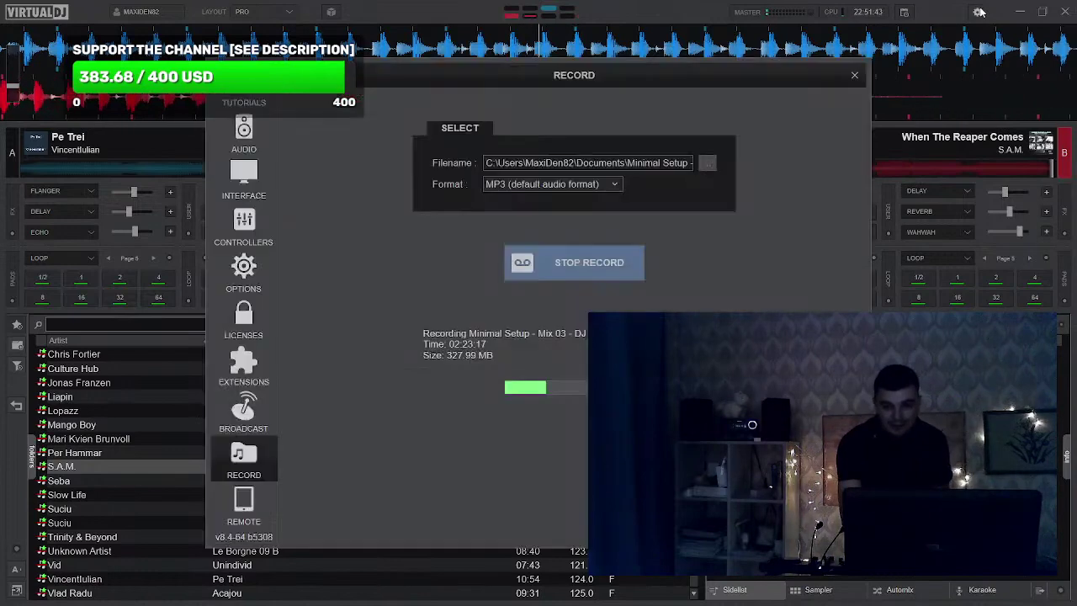
{"action": "left_click", "coordinate": [609, 265]}
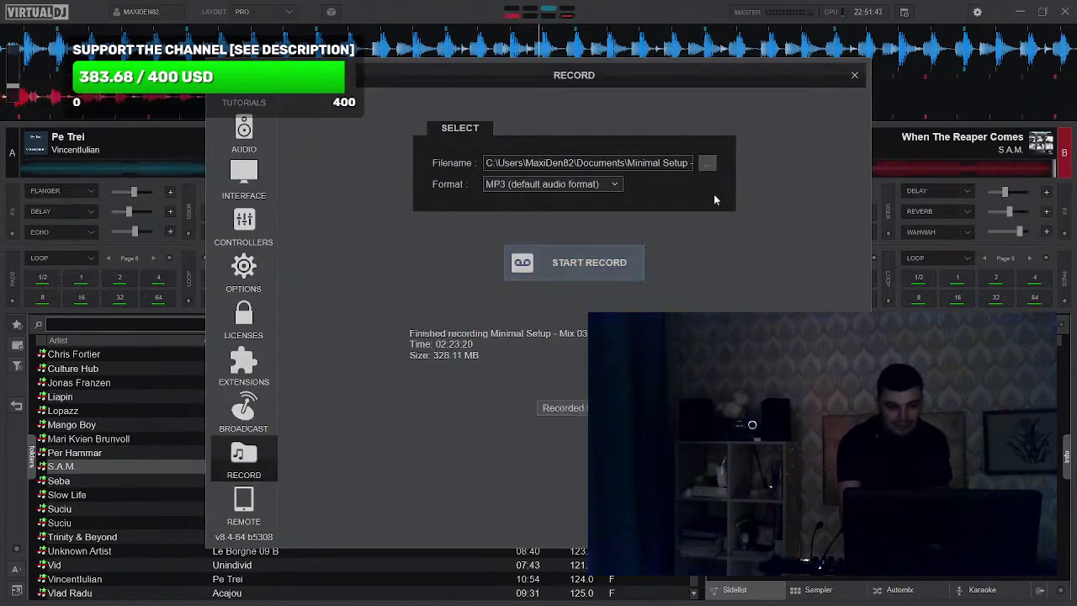